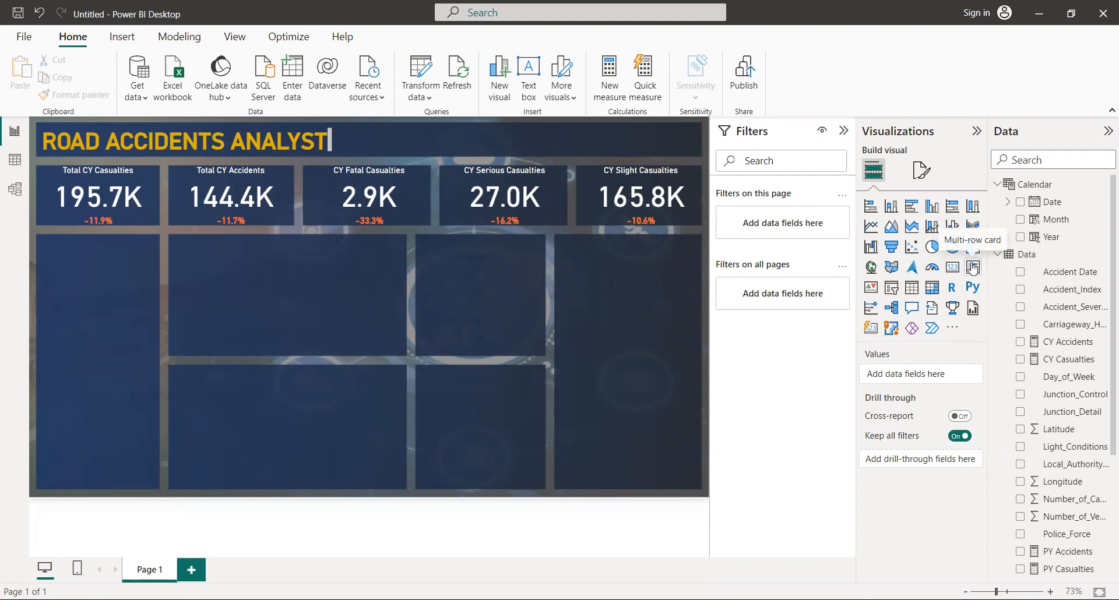
# Step: Add a multi-row card showing CY Casualties by Vehicle_Type (groups)
pyautogui.click(972, 269)
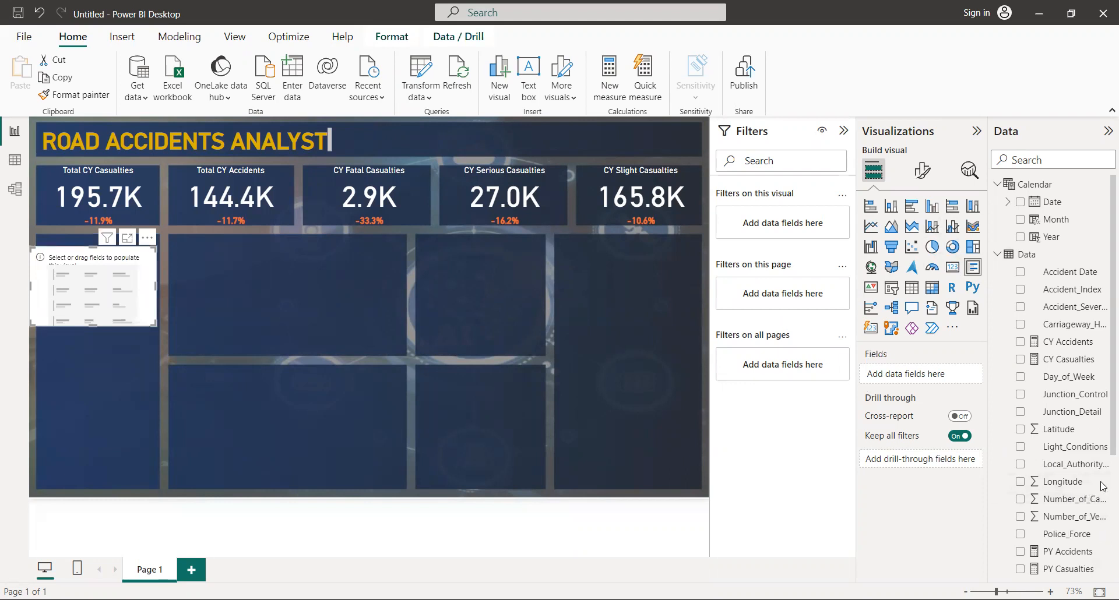
pyautogui.scroll(-3, 1103, 487)
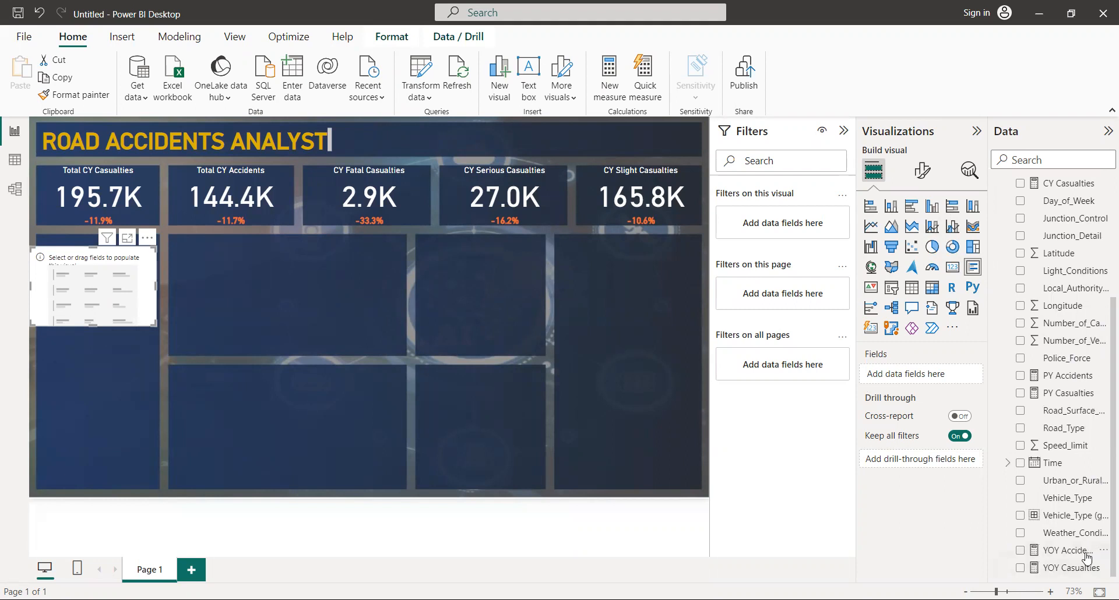
pyautogui.moveTo(1087, 521); pyautogui.dragTo(1059, 511)
pyautogui.moveTo(972, 364); pyautogui.dragTo(972, 367)
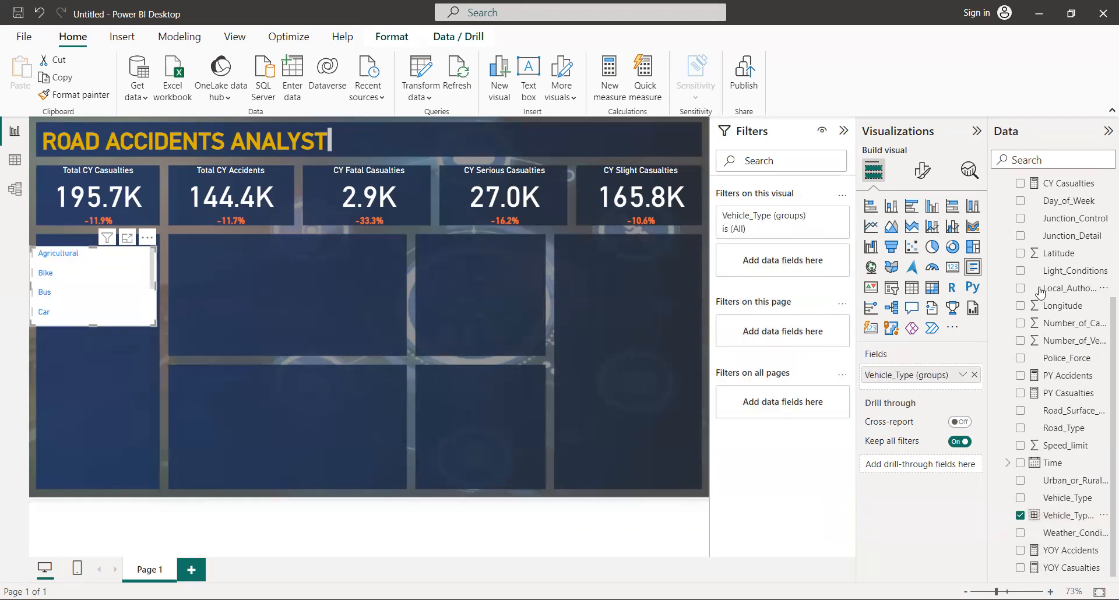
pyautogui.scroll(3, 1102, 252)
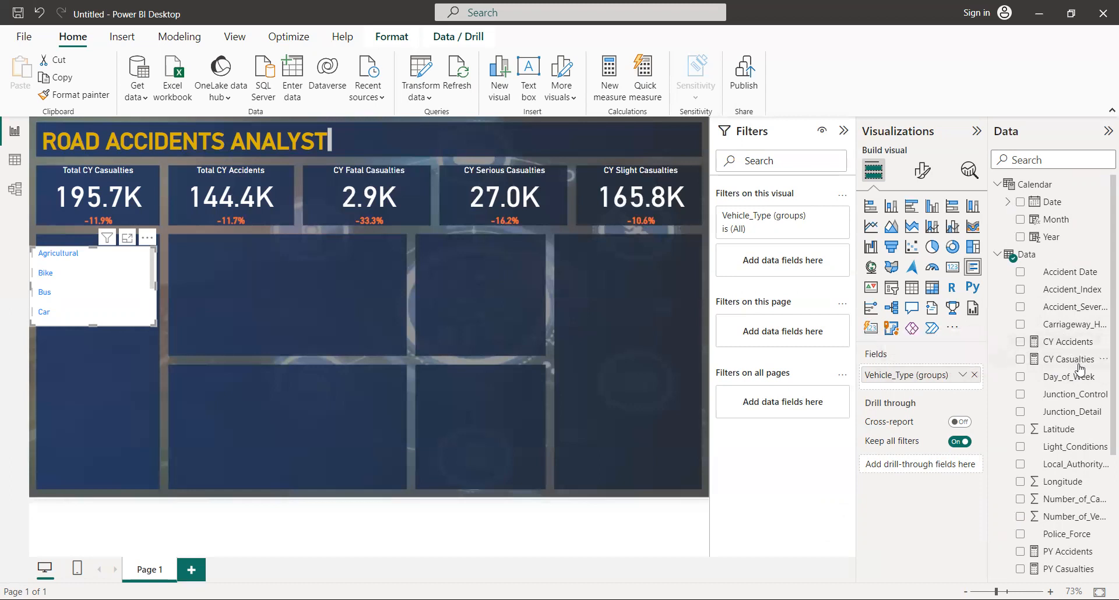
pyautogui.moveTo(1084, 365); pyautogui.dragTo(953, 386)
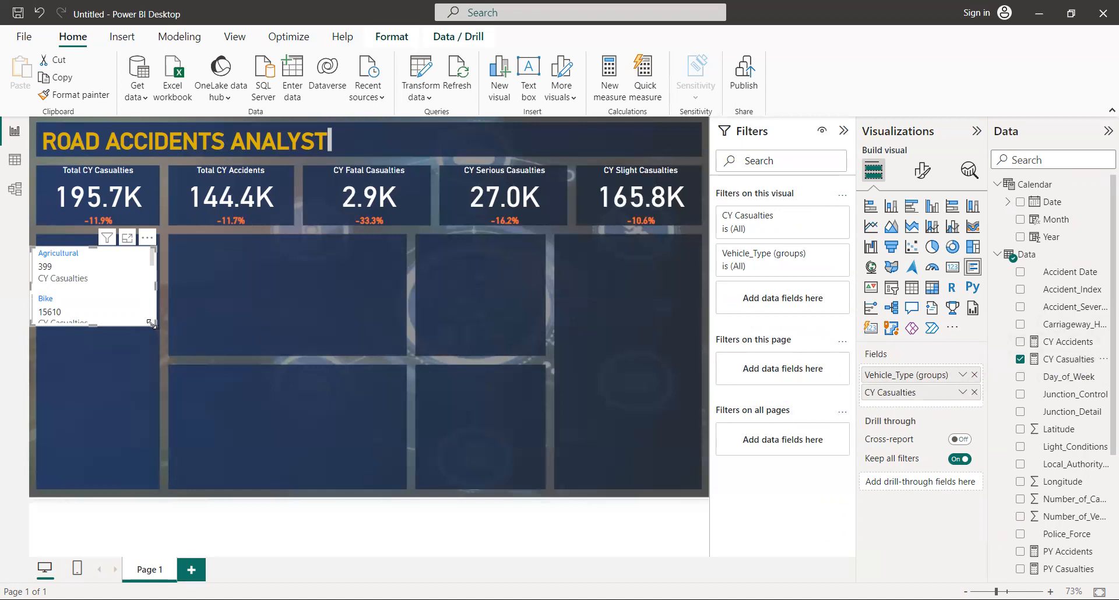
# Step: Extend the multi-row card down to the bottom of the tall first-column panel and shift it slightly right
pyautogui.moveTo(151, 320); pyautogui.dragTo(150, 481)
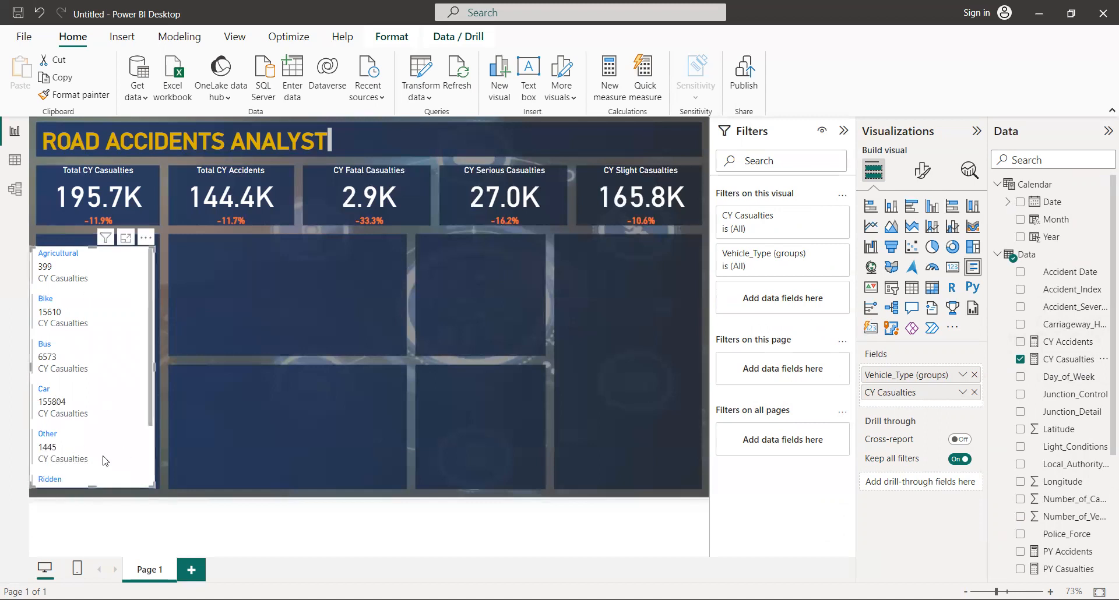
pyautogui.moveTo(95, 387); pyautogui.dragTo(144, 384)
pyautogui.click(145, 384)
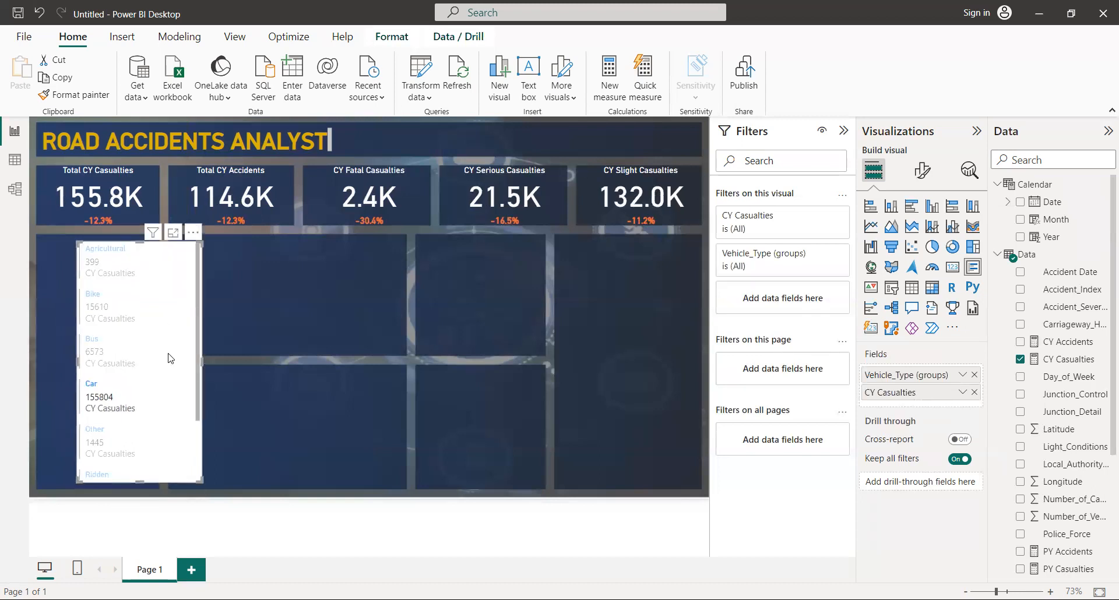
pyautogui.click(194, 449)
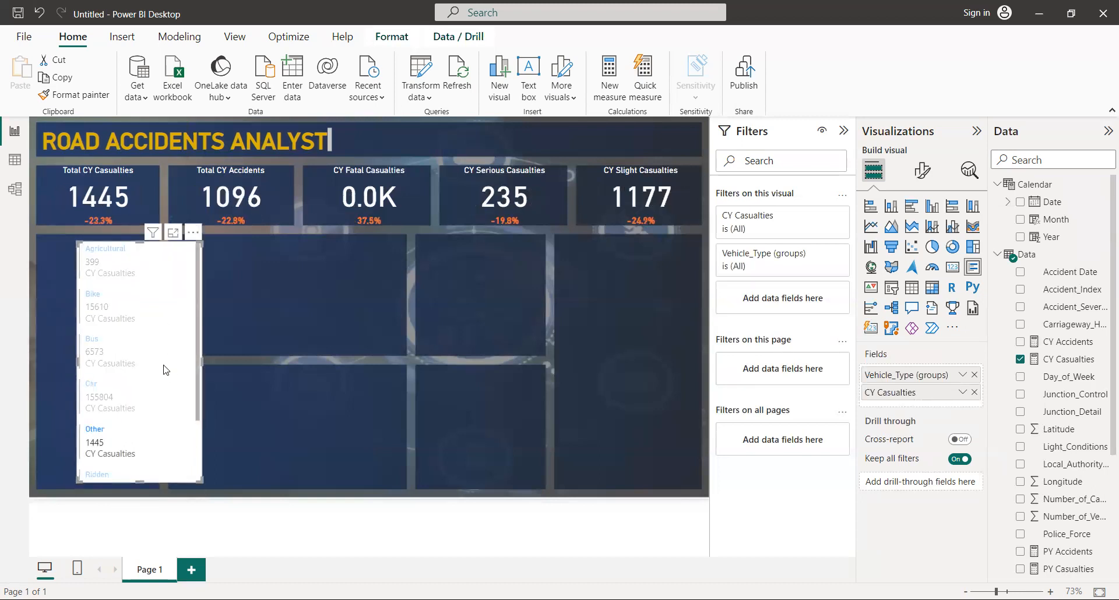
pyautogui.click(166, 370)
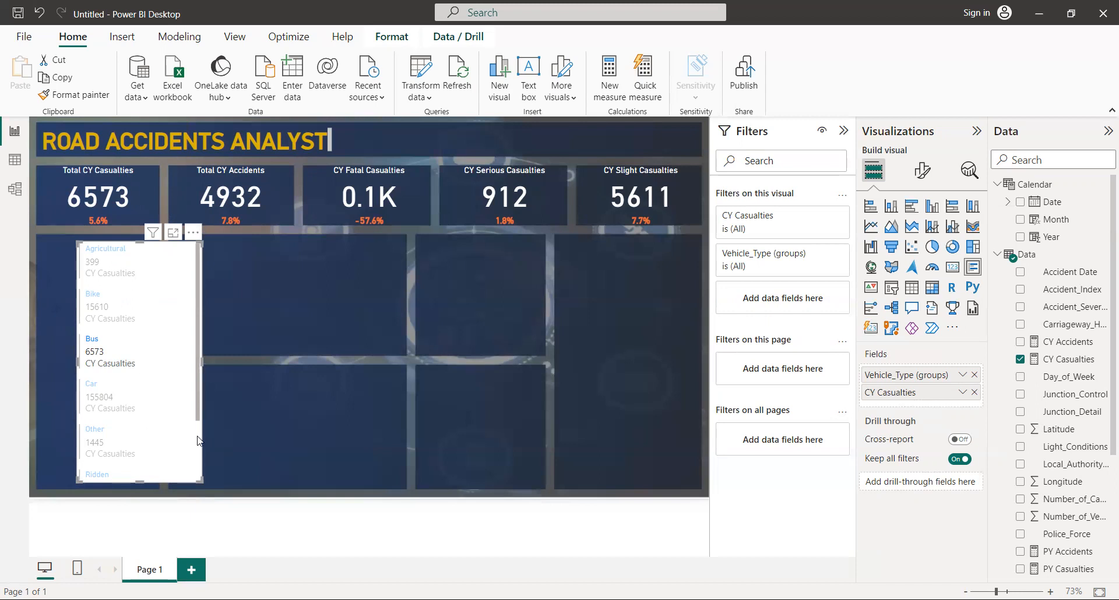
pyautogui.click(99, 357)
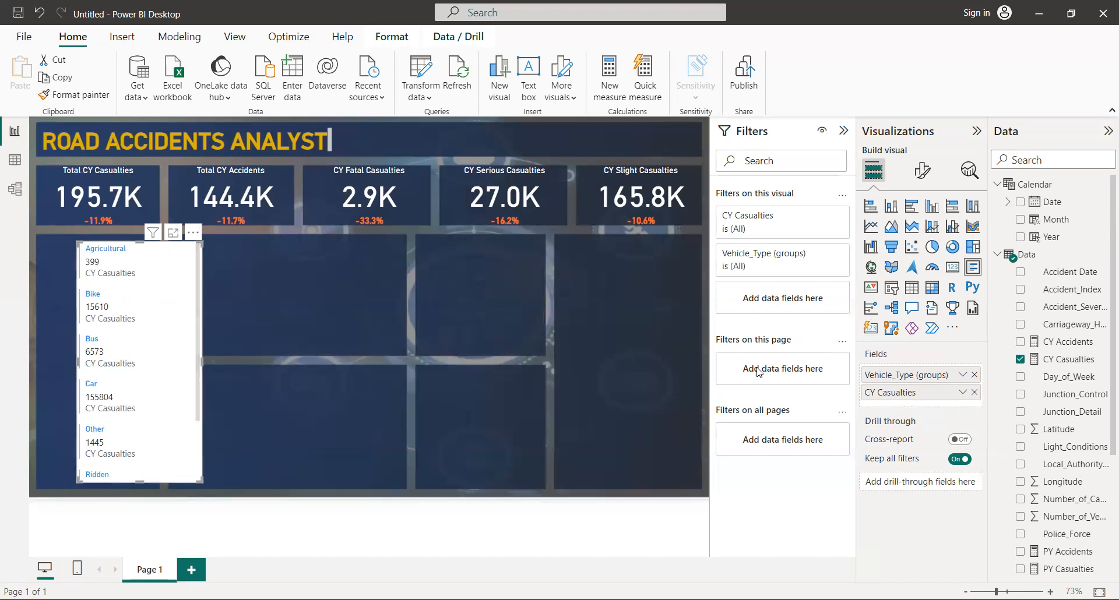
pyautogui.click(184, 401)
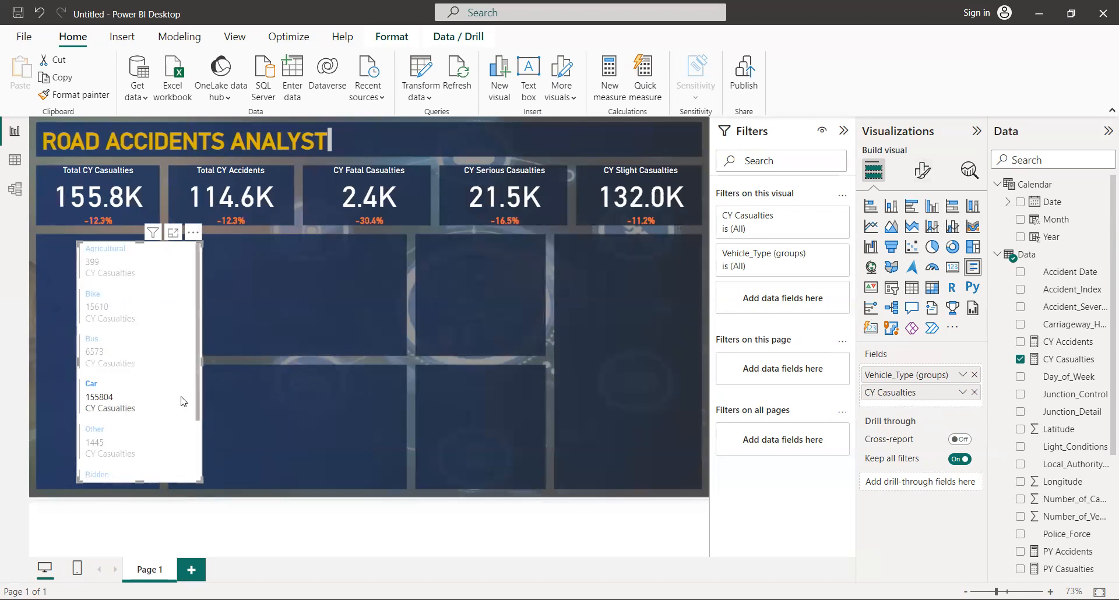
# Step: Turn off the multi-row card's category labels and set its callout values' font size to 20
pyautogui.click(919, 170)
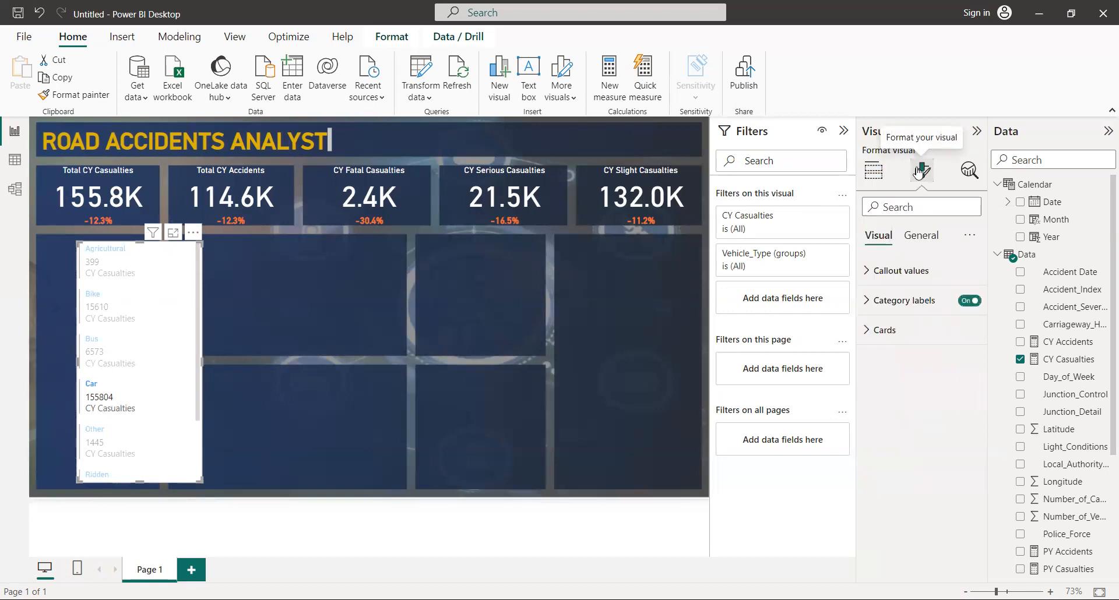
pyautogui.click(970, 301)
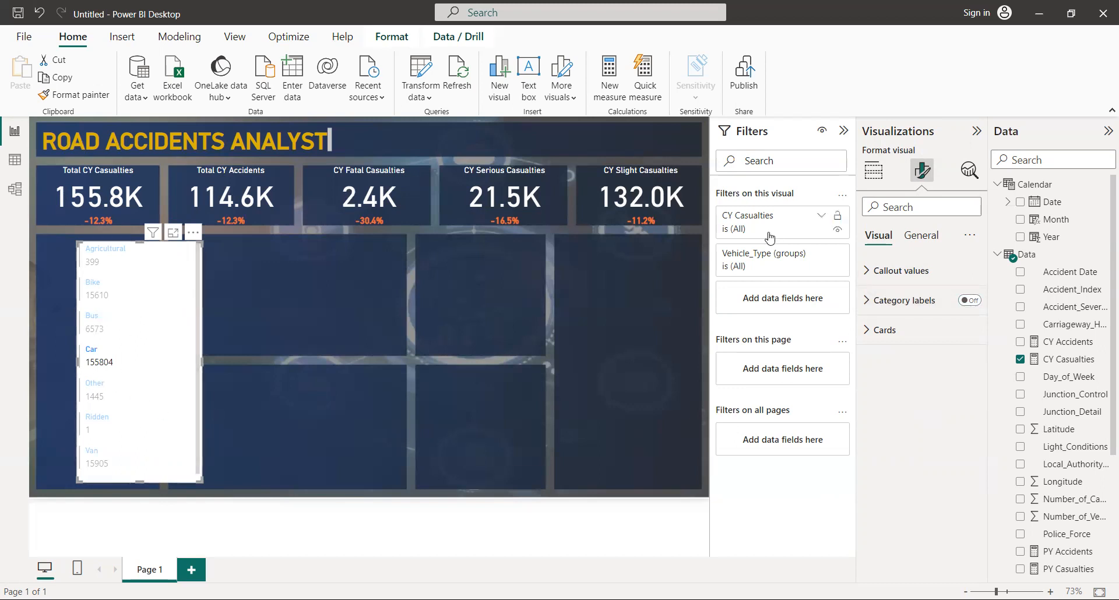
pyautogui.click(922, 276)
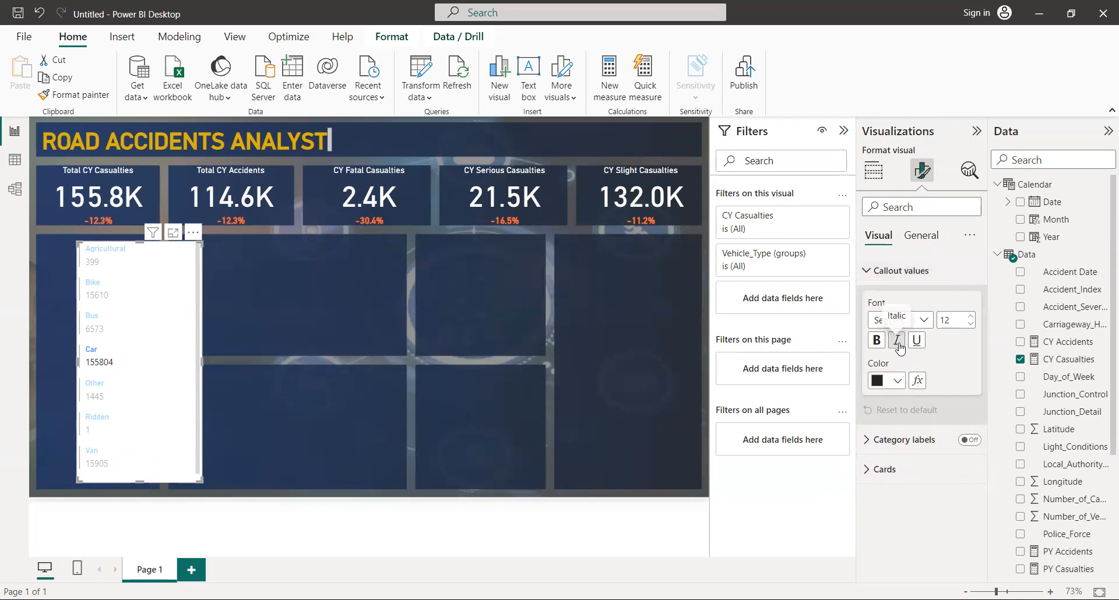
pyautogui.doubleClick(950, 321)
pyautogui.press('BackSpace')
pyautogui.write('2')
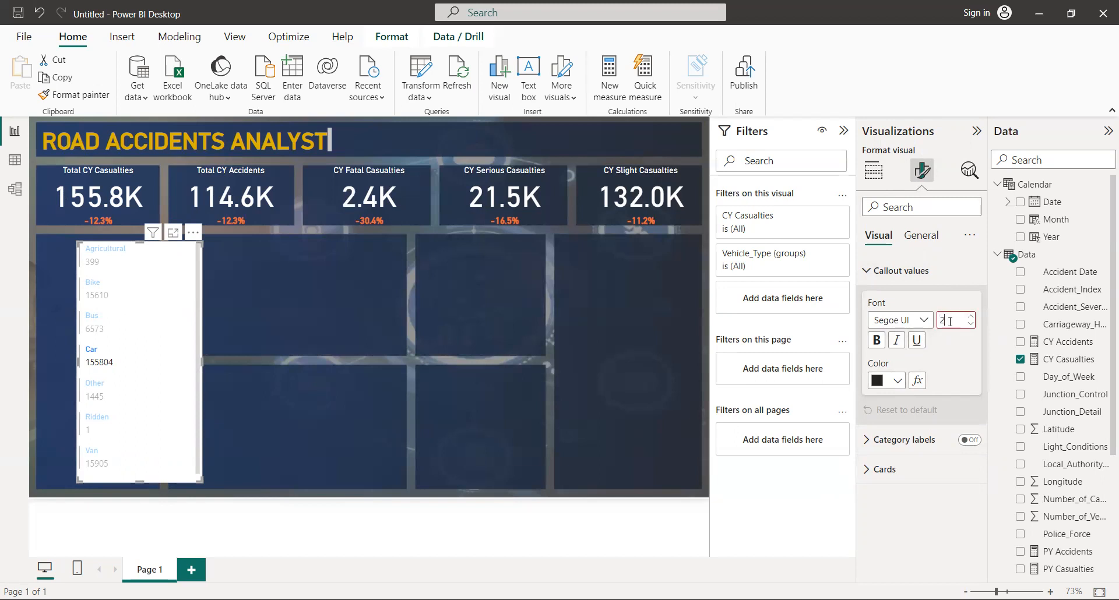
pyautogui.write('0')
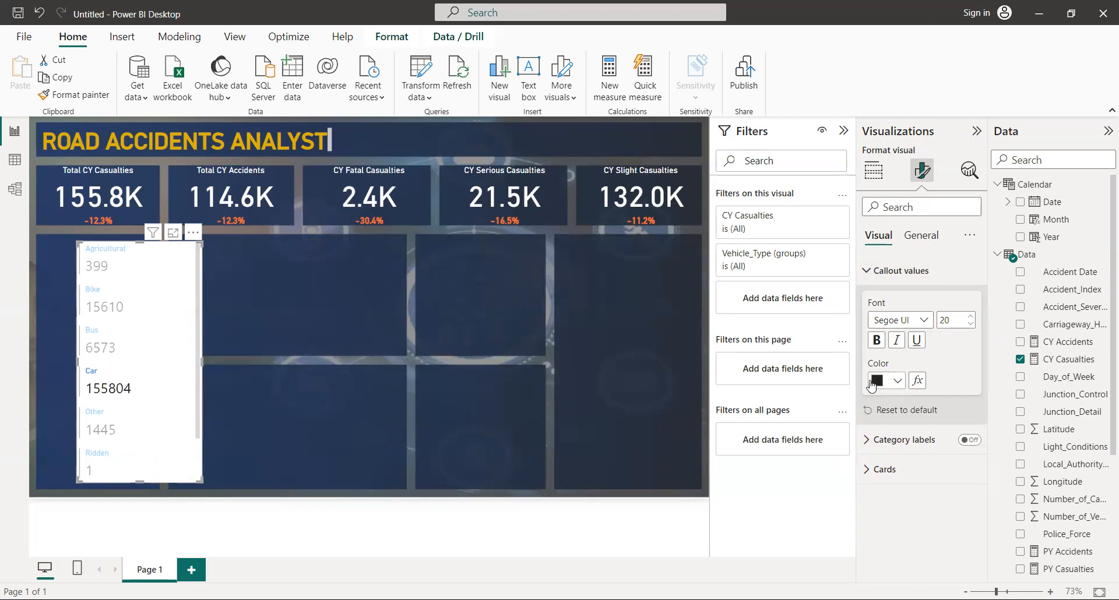
# Step: Format the multi-row card's callout values in bold DIN and clear the Car selection
pyautogui.click(924, 321)
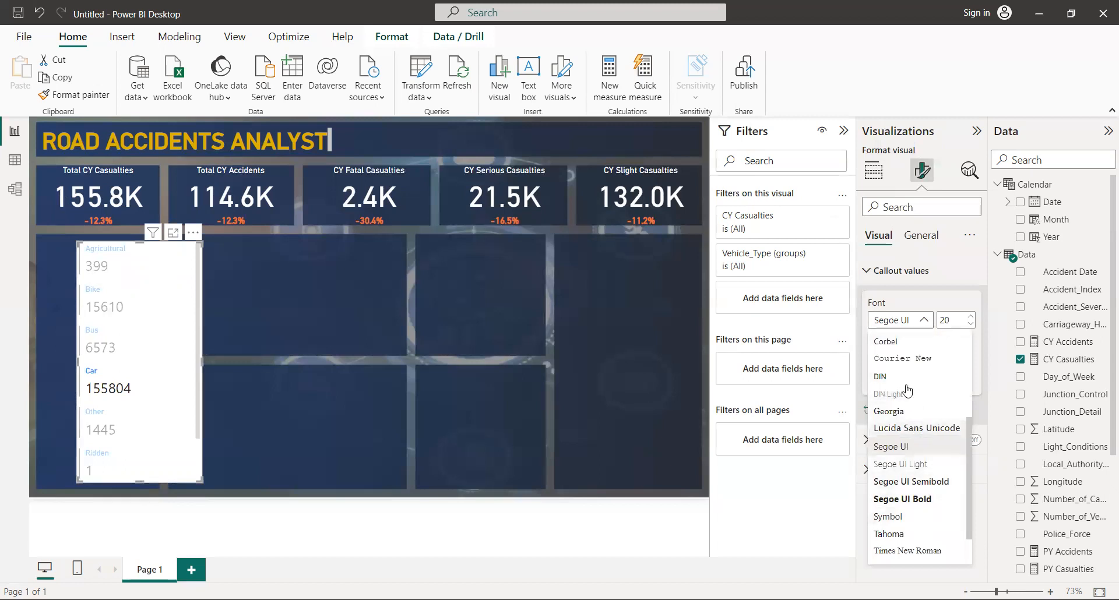
pyautogui.click(887, 378)
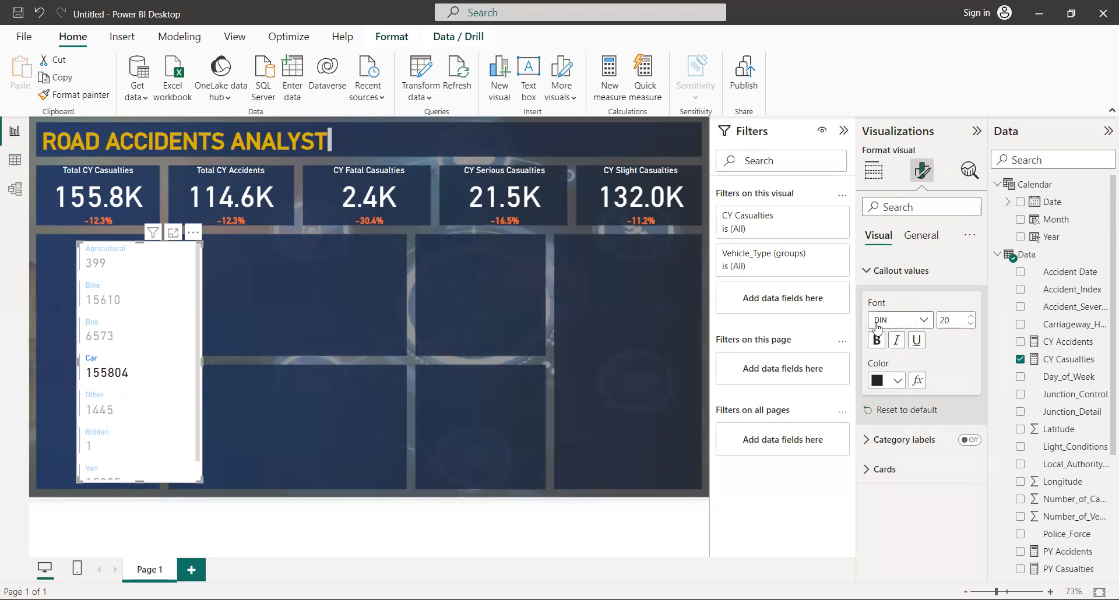
pyautogui.click(898, 383)
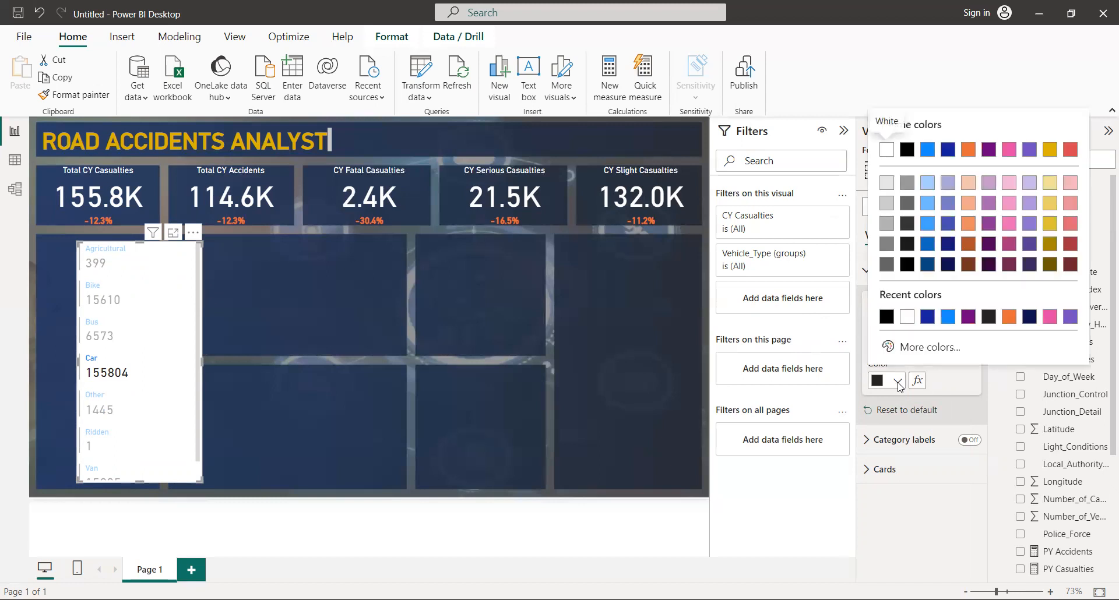
pyautogui.click(854, 500)
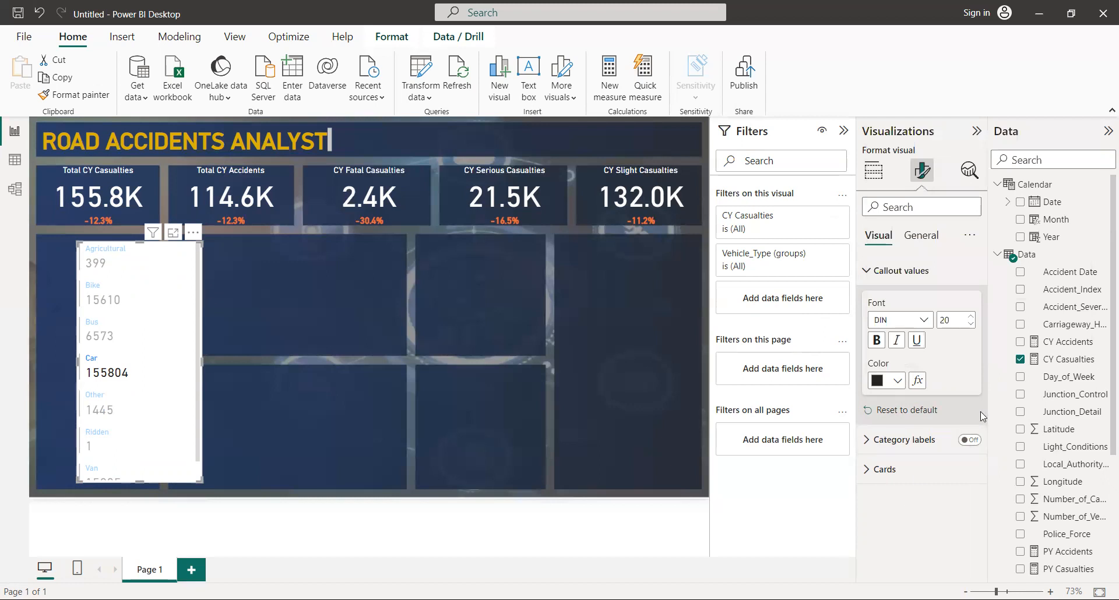
pyautogui.click(877, 341)
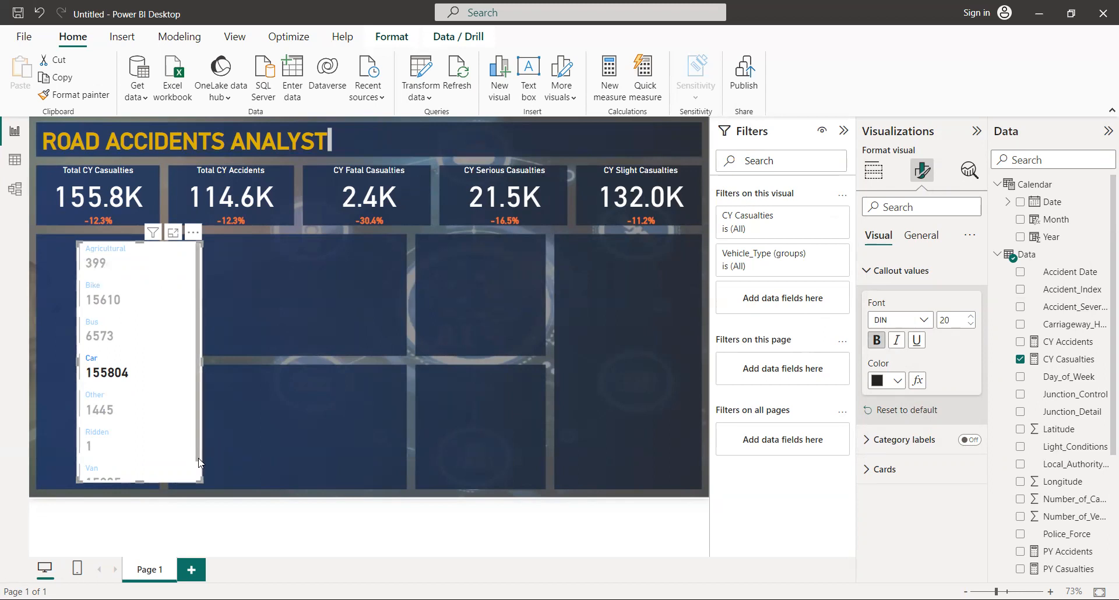
pyautogui.click(169, 397)
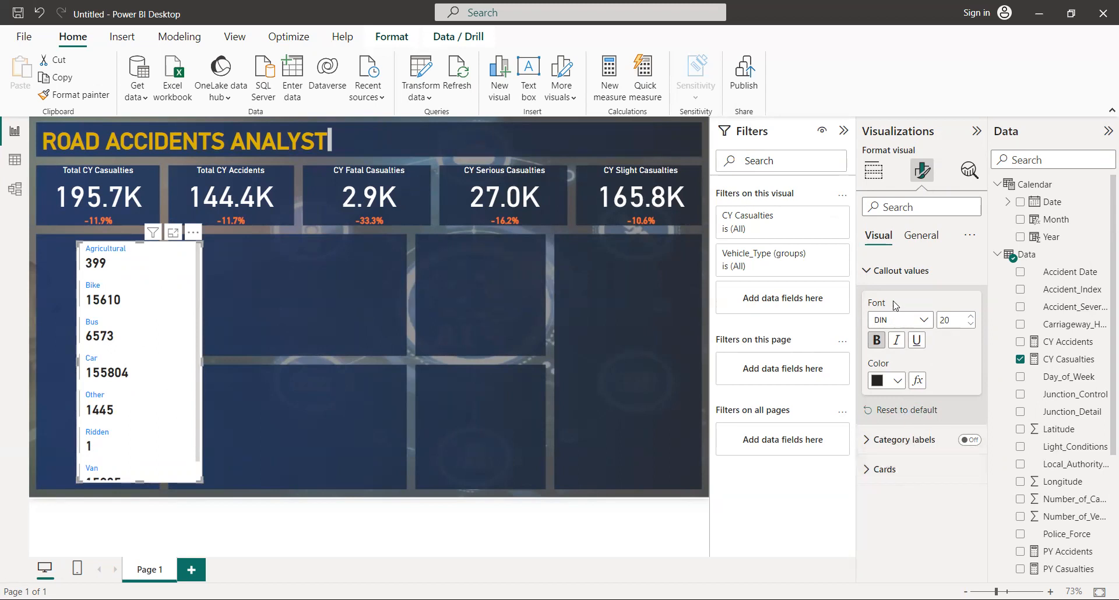
# Step: Turn off the multi-row card's background
pyautogui.click(923, 234)
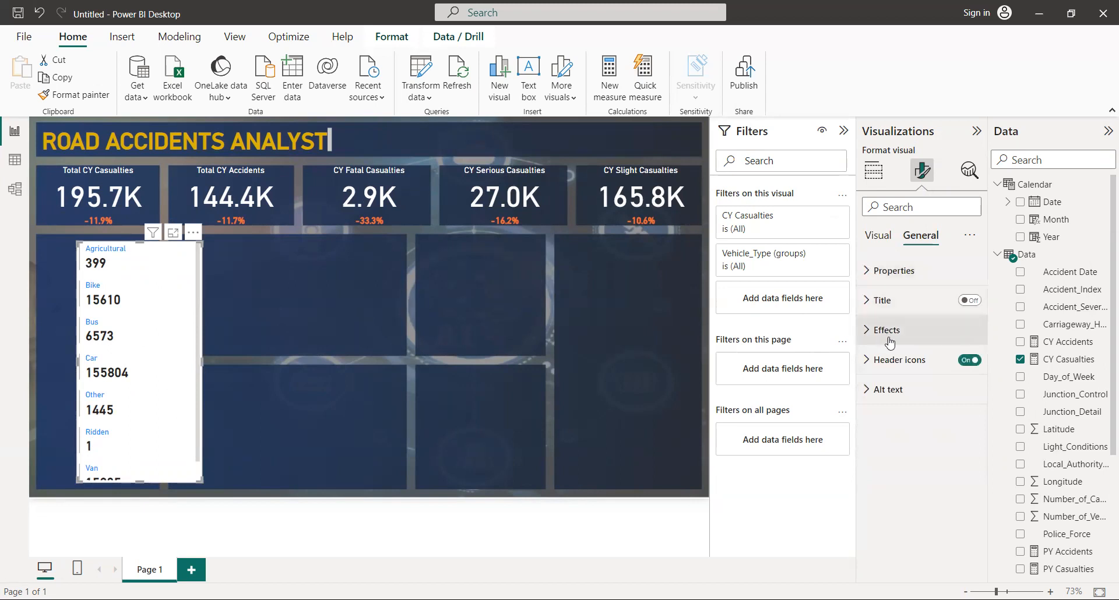
pyautogui.click(912, 337)
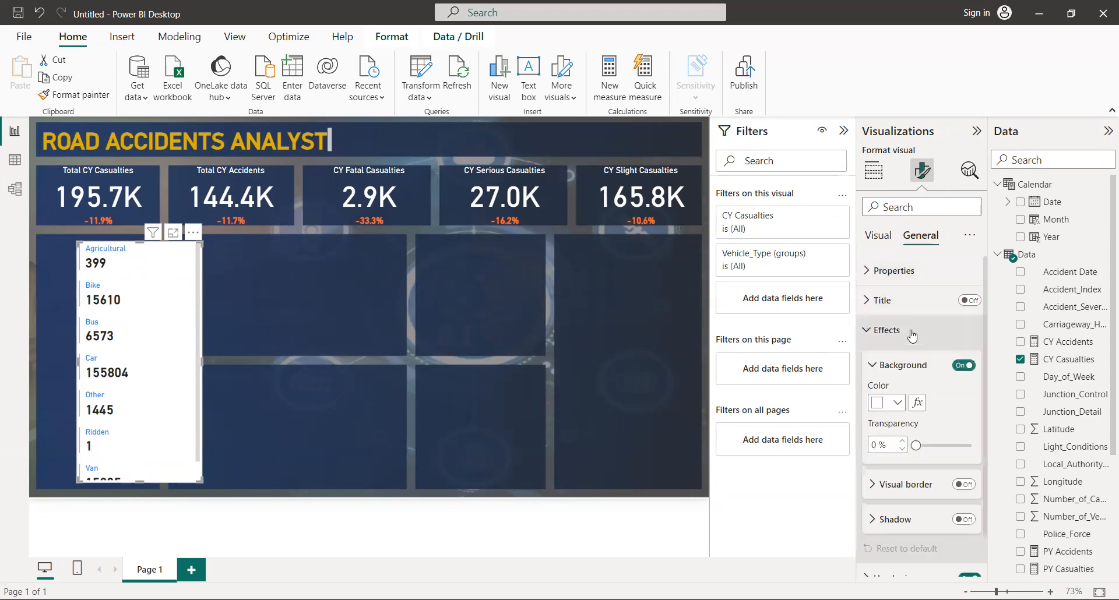
pyautogui.click(973, 368)
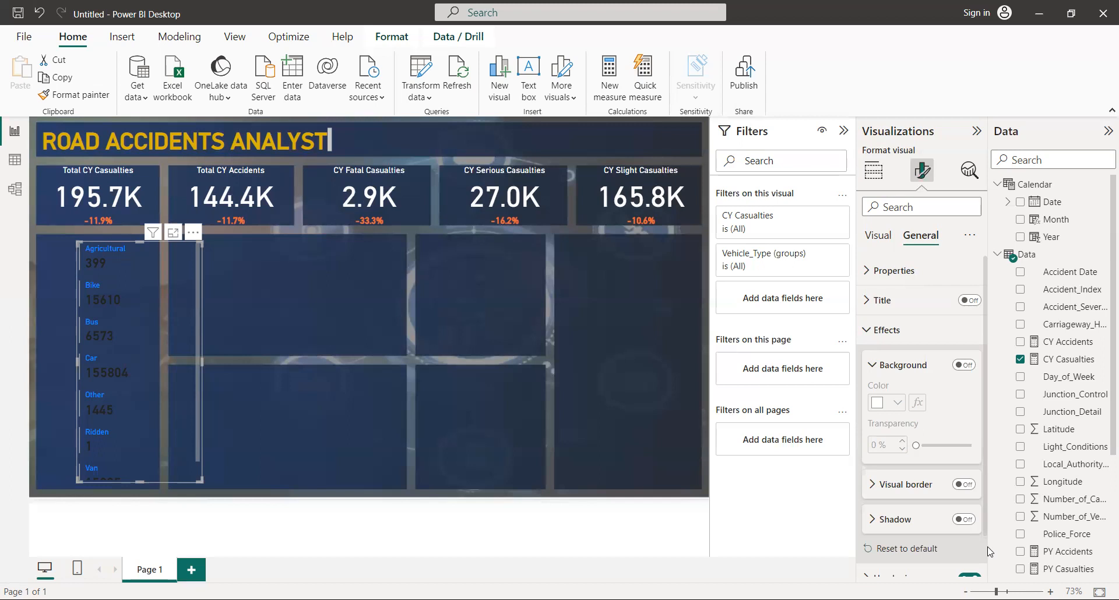
pyautogui.scroll(-1, 989, 553)
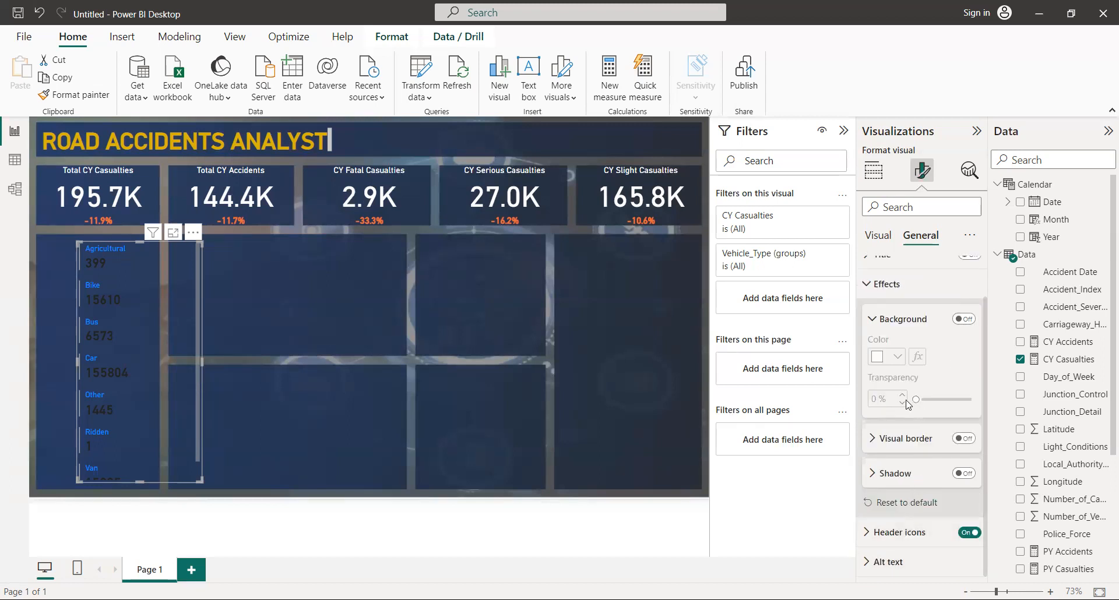
pyautogui.click(964, 322)
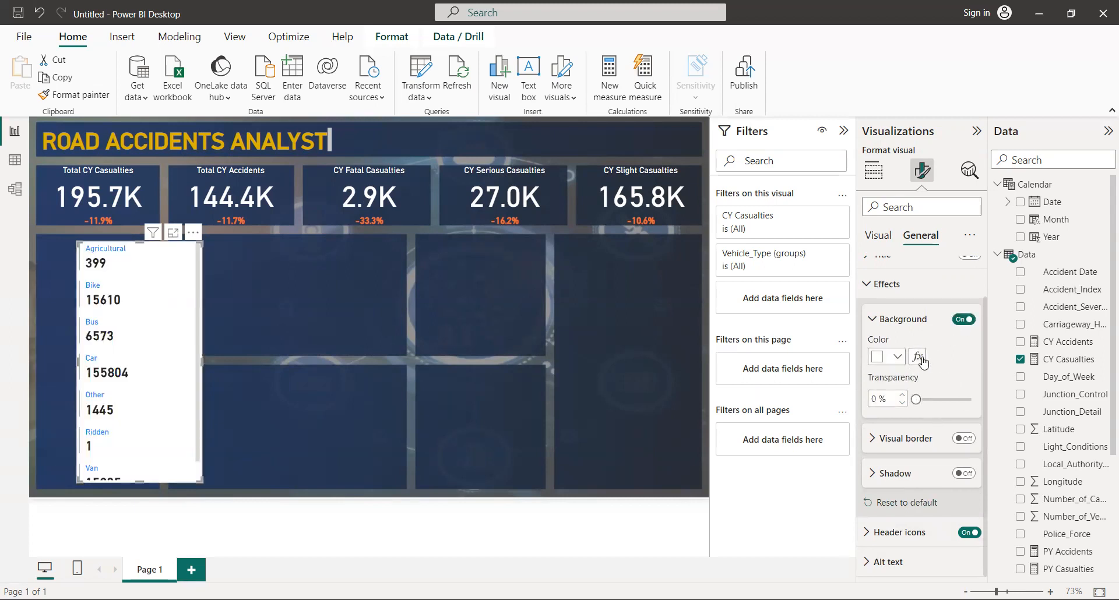
pyautogui.click(965, 321)
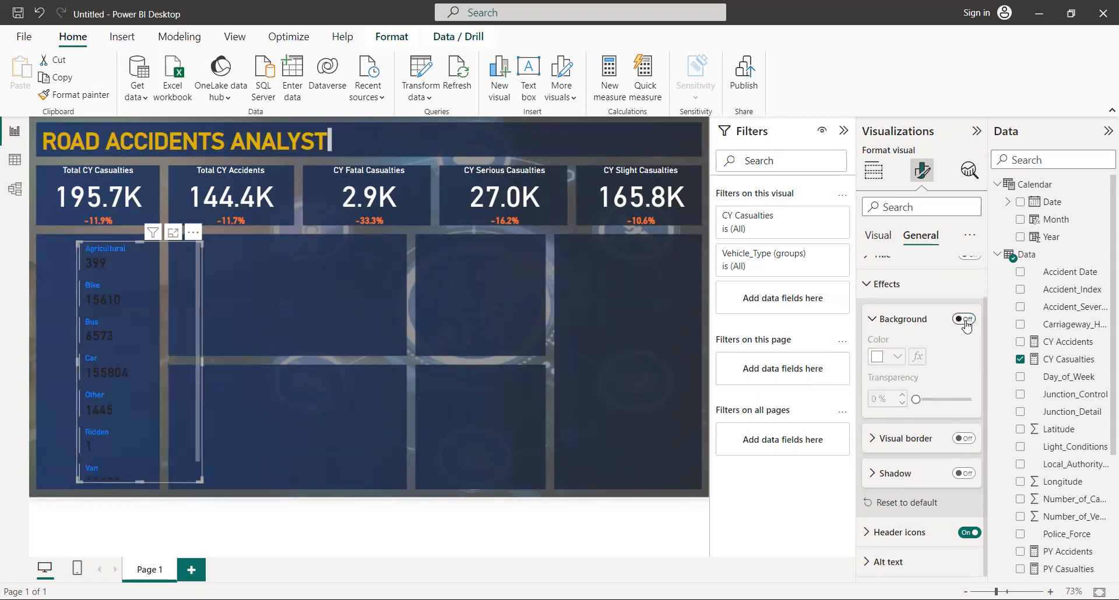
# Step: Set the multi-row card's callout value color to white
pyautogui.click(887, 242)
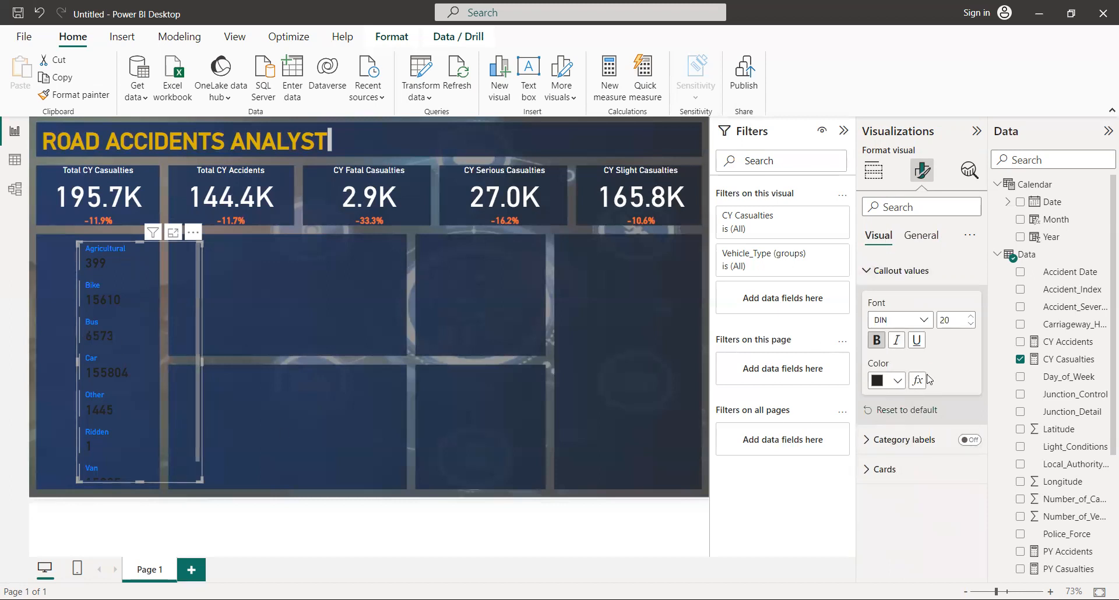
pyautogui.click(883, 382)
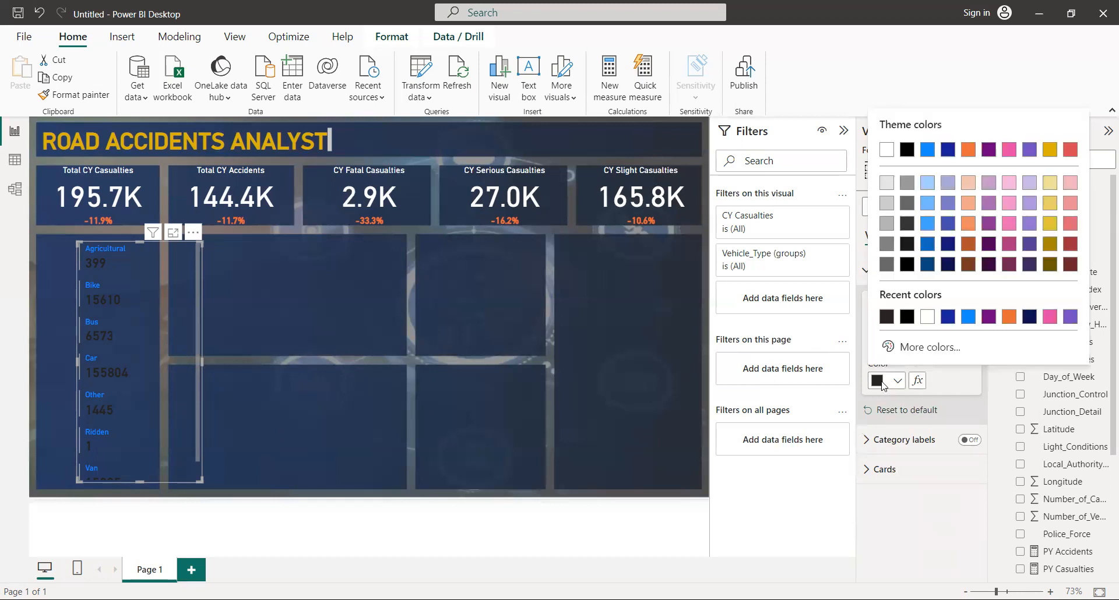
pyautogui.click(892, 151)
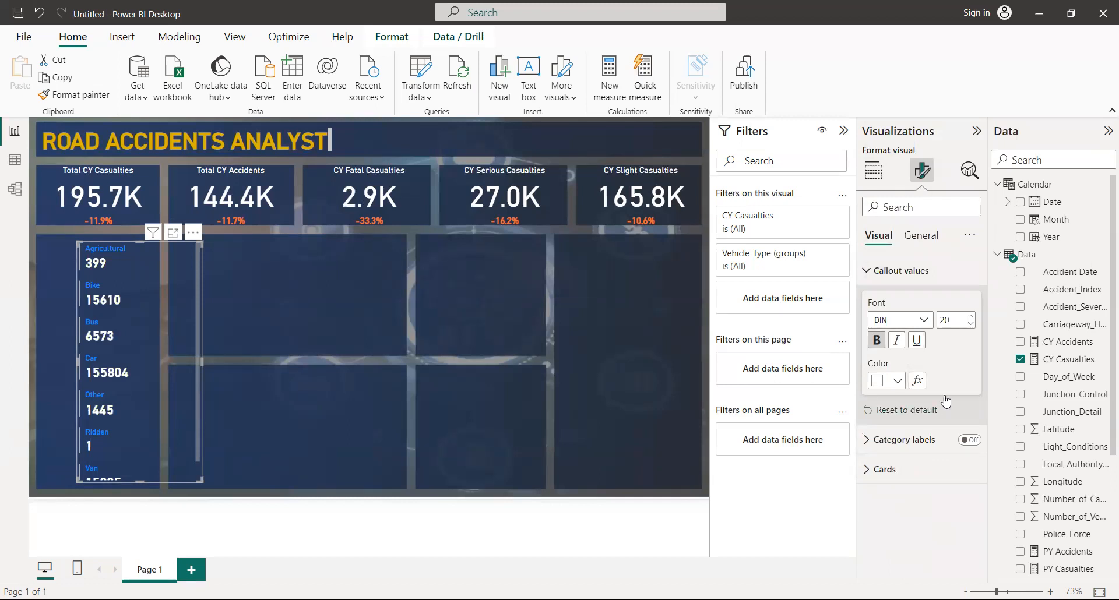
# Step: Set the font size of the vehicle type titles in the multi-row card to 14
pyautogui.click(925, 471)
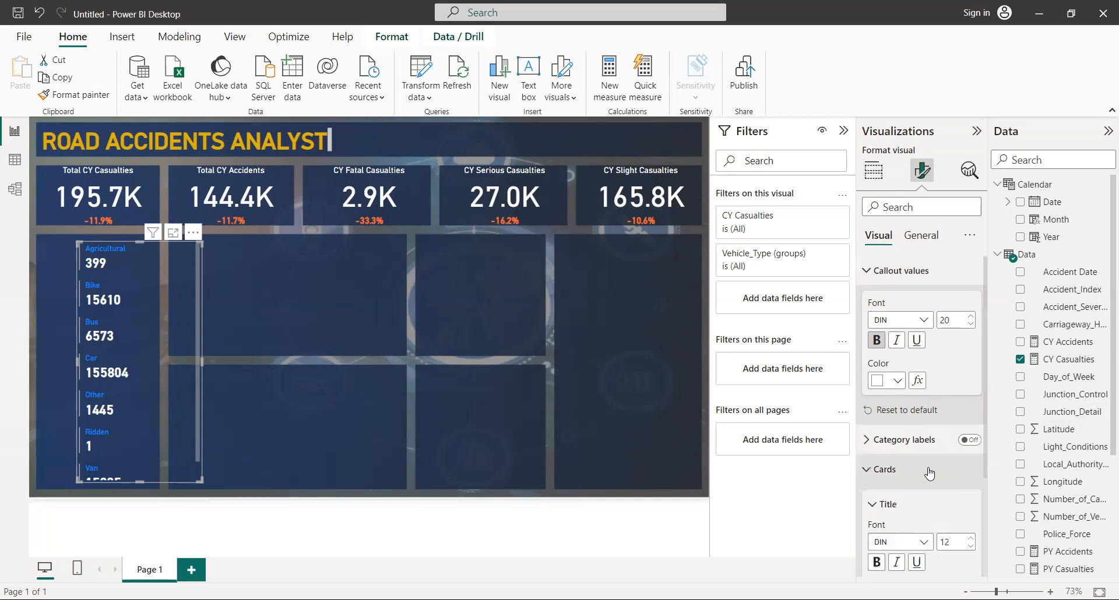
pyautogui.scroll(-2, 985, 502)
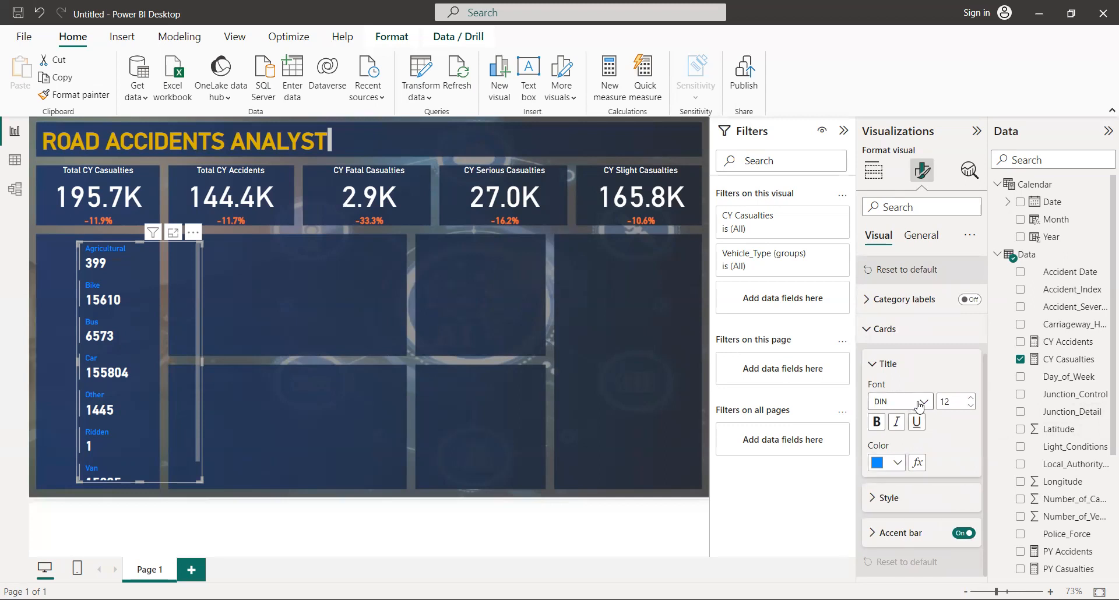
pyautogui.doubleClick(953, 402)
pyautogui.press('BackSpace')
pyautogui.write('14')
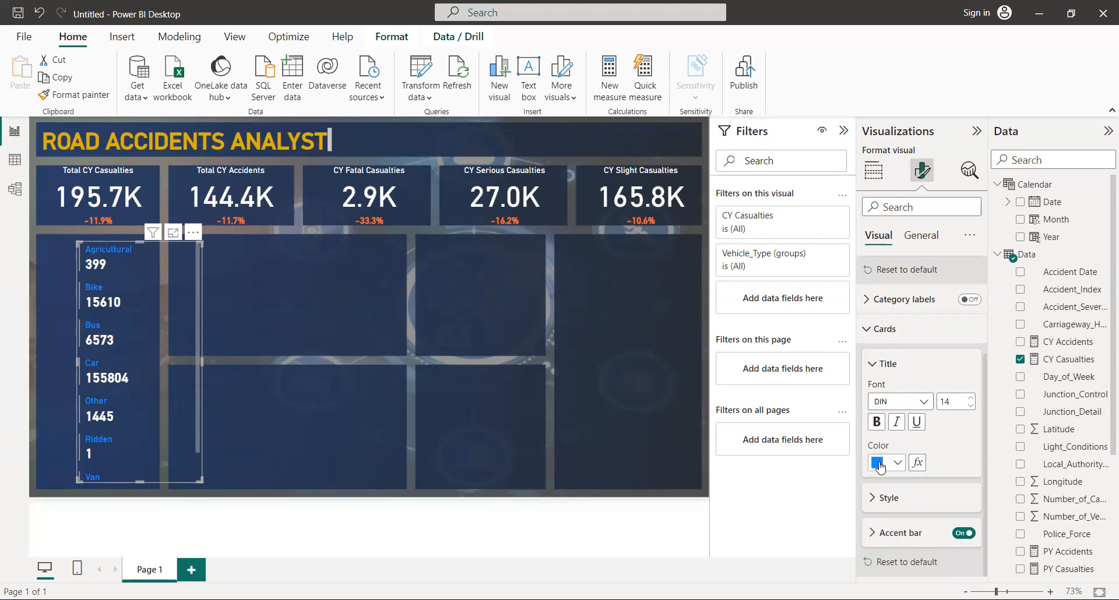
# Step: Change the font of the vehicle type titles in the multi-row card to Segoe UI Semibold
pyautogui.click(895, 402)
pyautogui.click(895, 402)
pyautogui.click(895, 406)
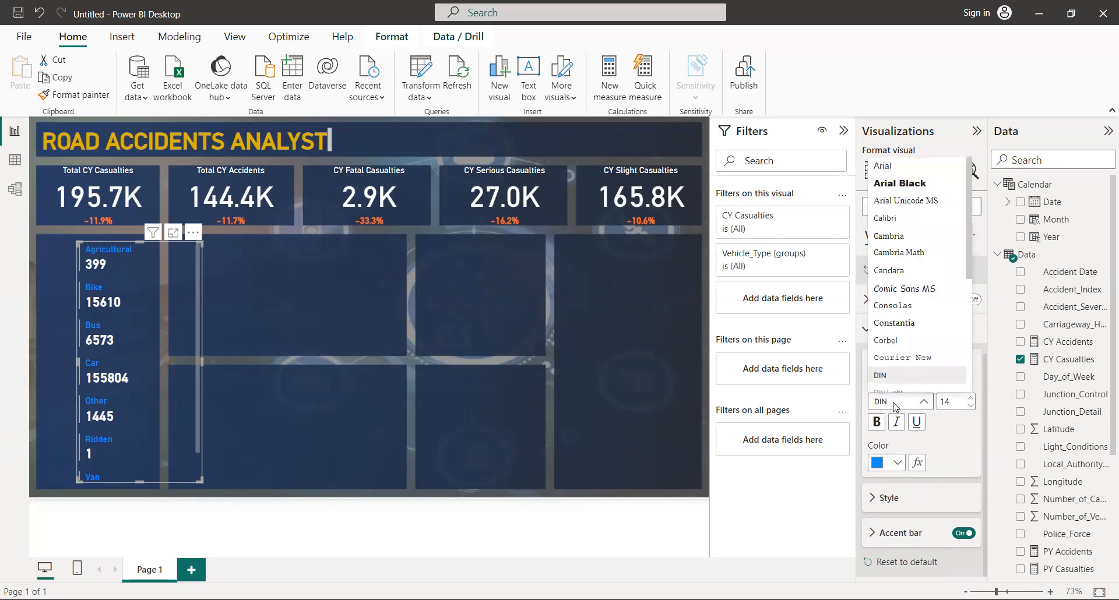
pyautogui.scroll(-4, 968, 302)
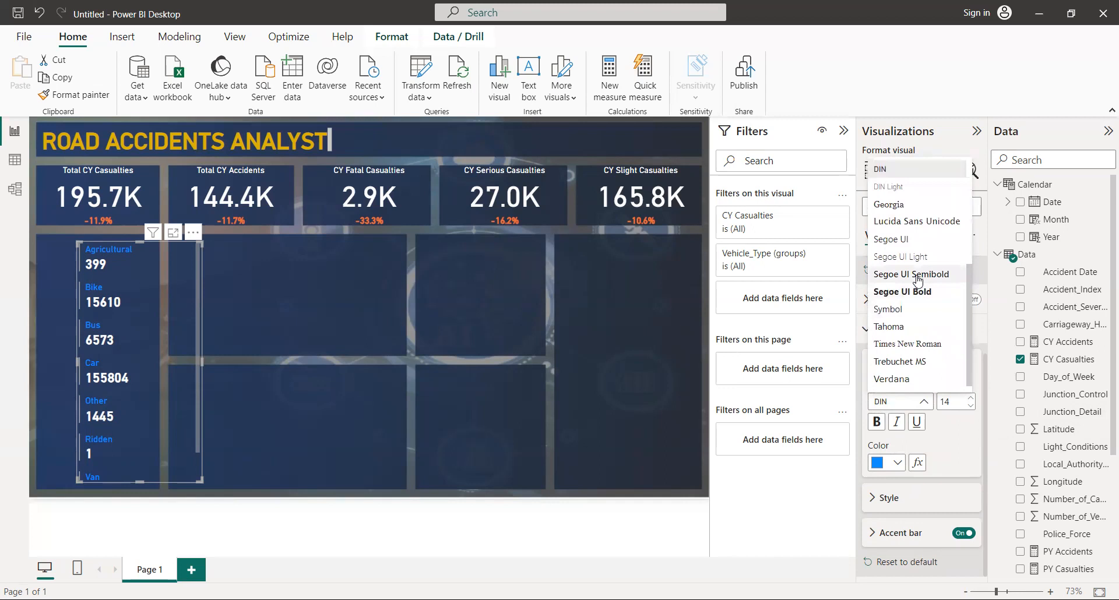
pyautogui.click(918, 274)
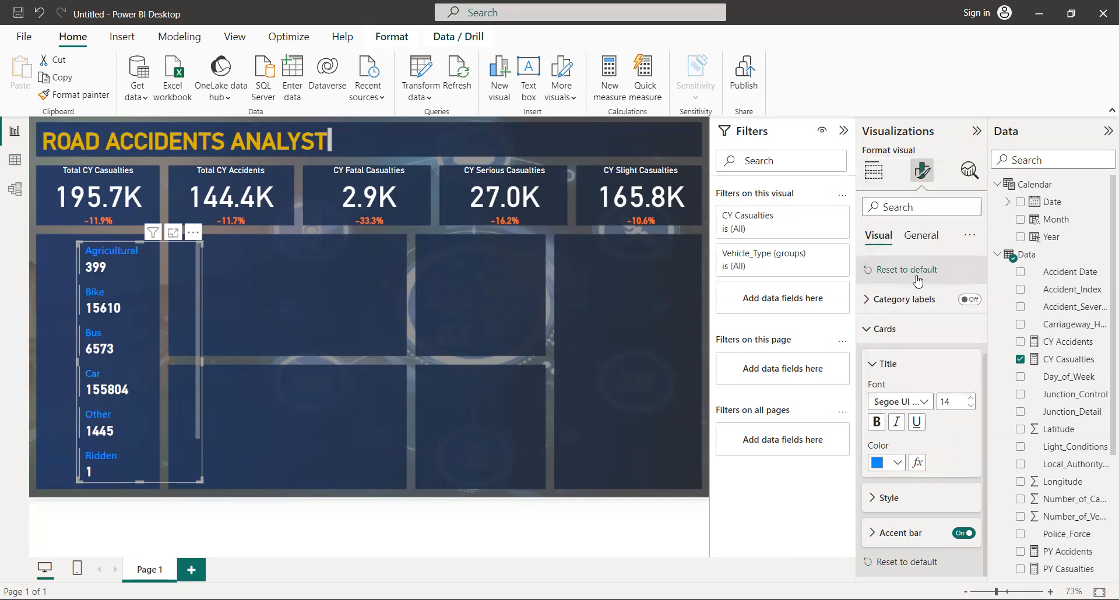
# Step: Set the color of the multi-row card's vehicle type titles to the custom hex value #19D20C
pyautogui.click(876, 464)
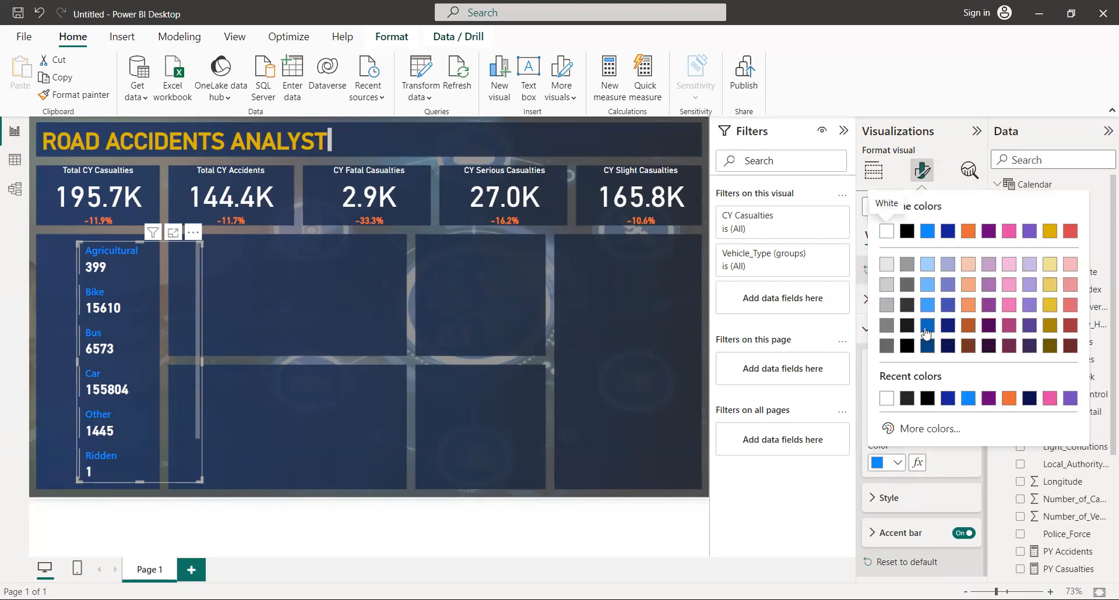
pyautogui.click(923, 430)
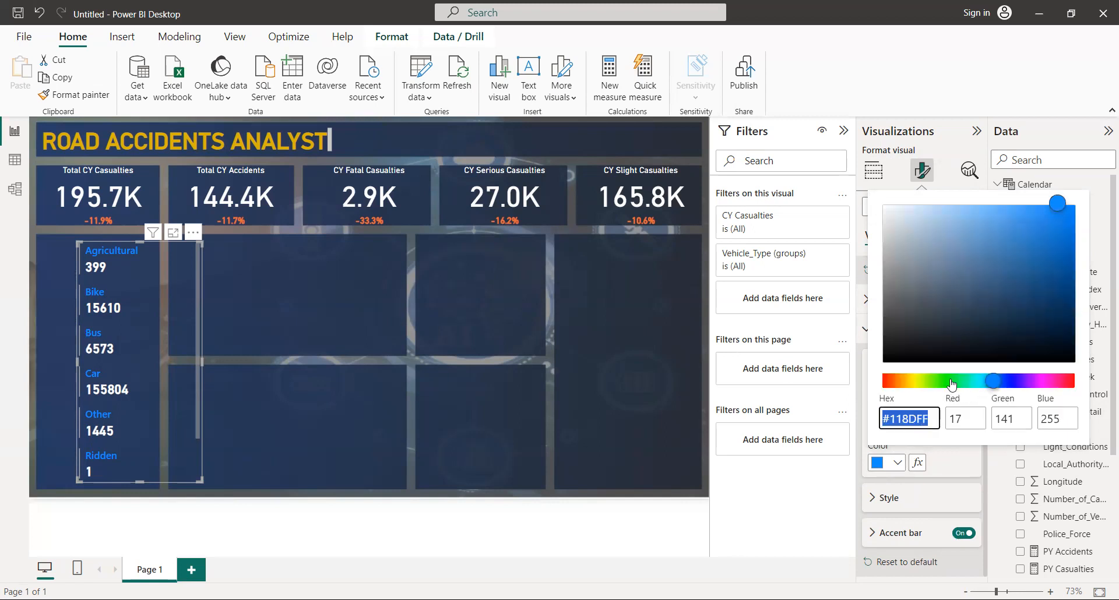
pyautogui.click(909, 419)
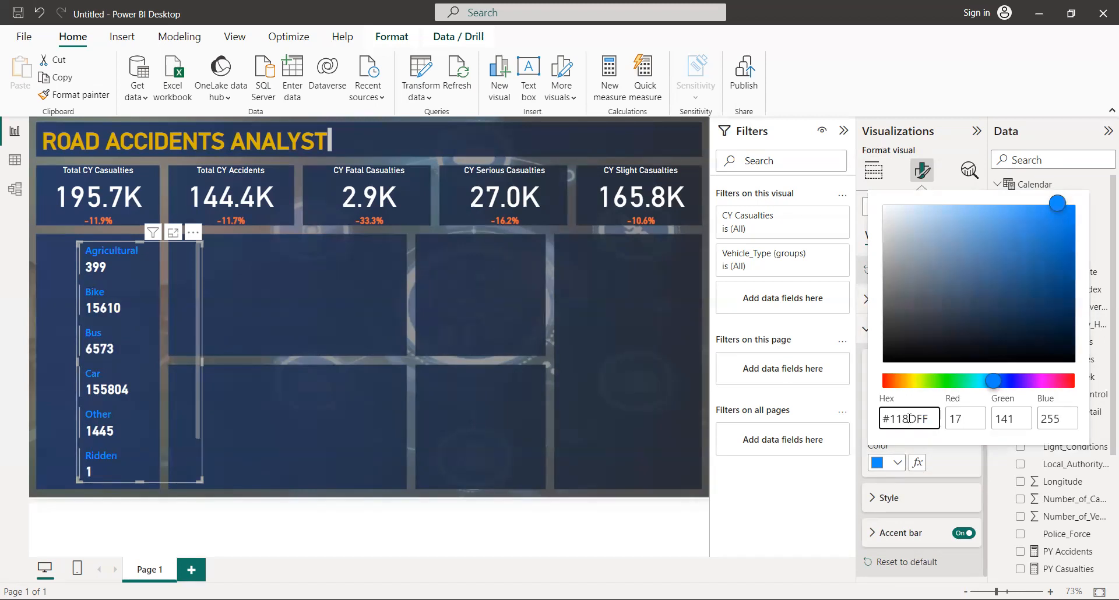
pyautogui.press('BackSpace')
pyautogui.press('BackSpace')
pyautogui.write('9D')
pyautogui.write('2')
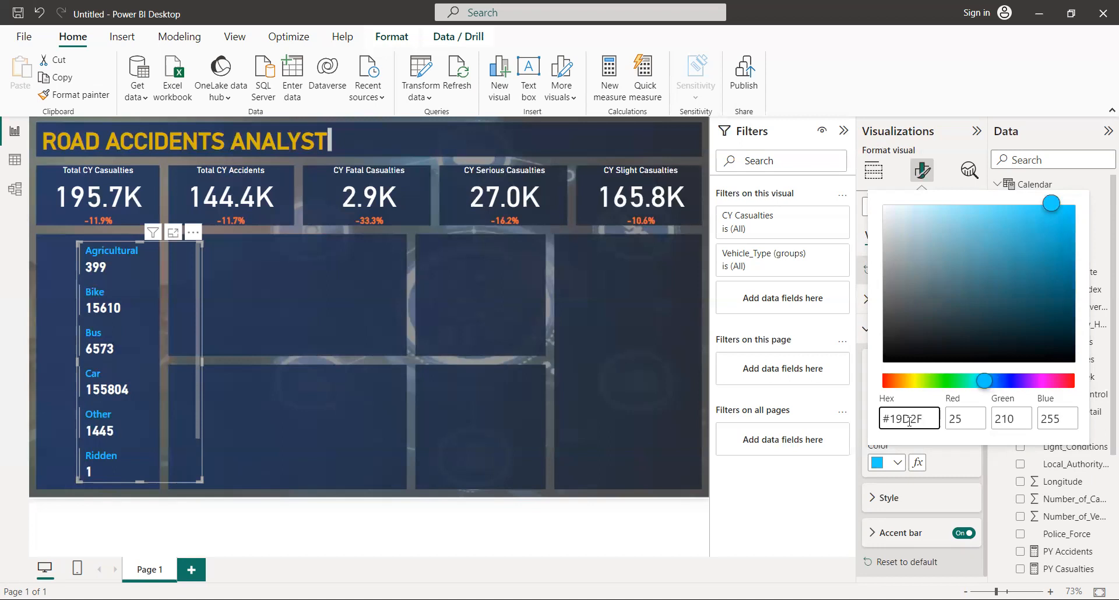
pyautogui.press('BackSpace')
pyautogui.write('0C')
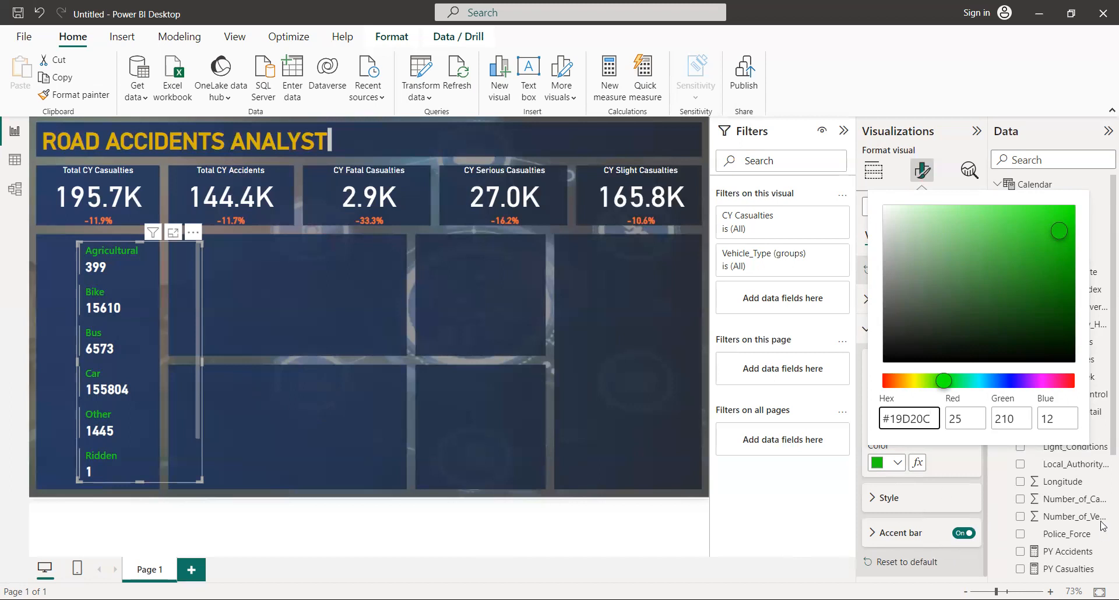
pyautogui.click(752, 521)
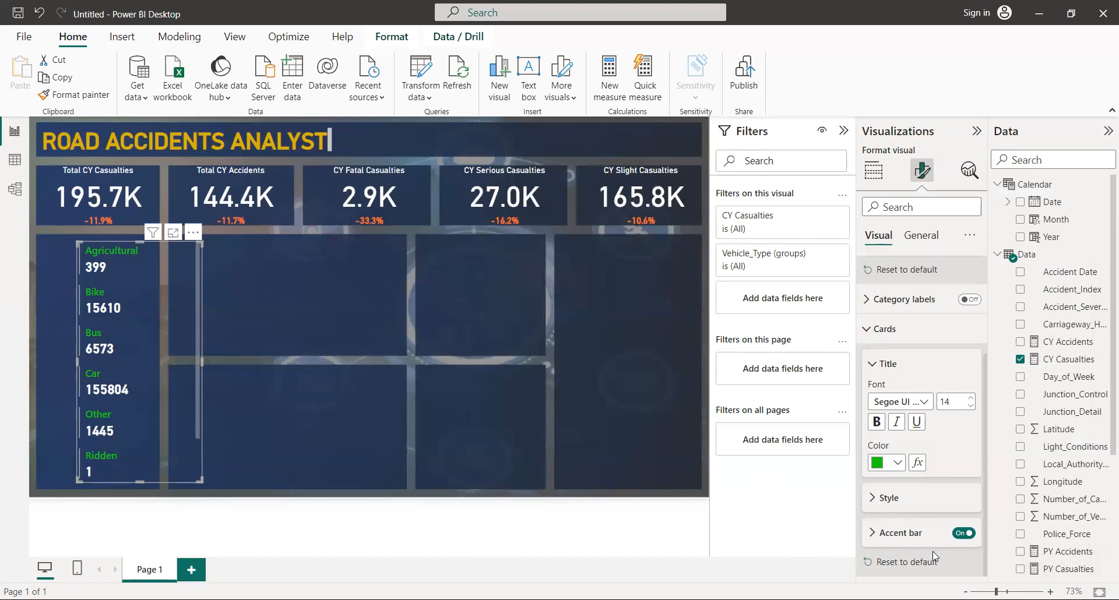
# Step: Set the width of the multi-row card's accent bar to 3
pyautogui.click(903, 544)
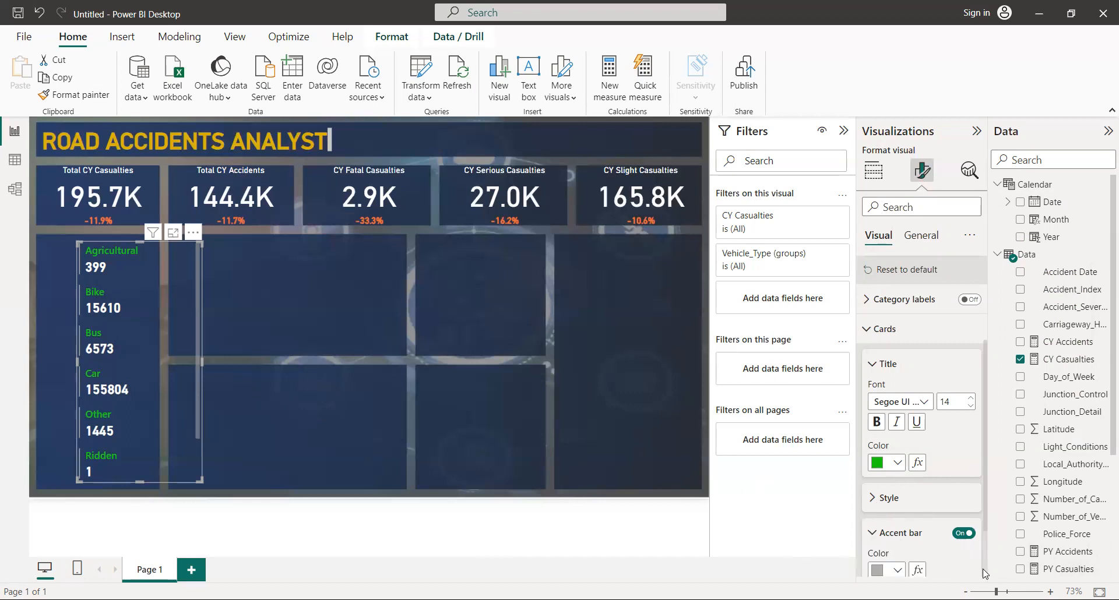
pyautogui.scroll(-3, 984, 574)
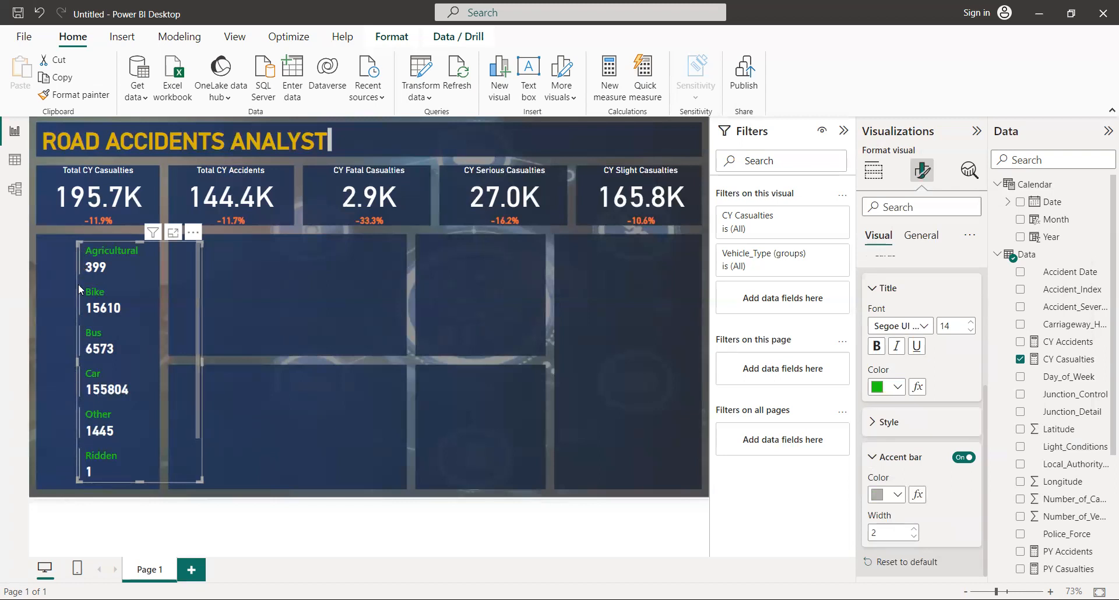
pyautogui.doubleClick(880, 530)
pyautogui.press('BackSpace')
pyautogui.write('5')
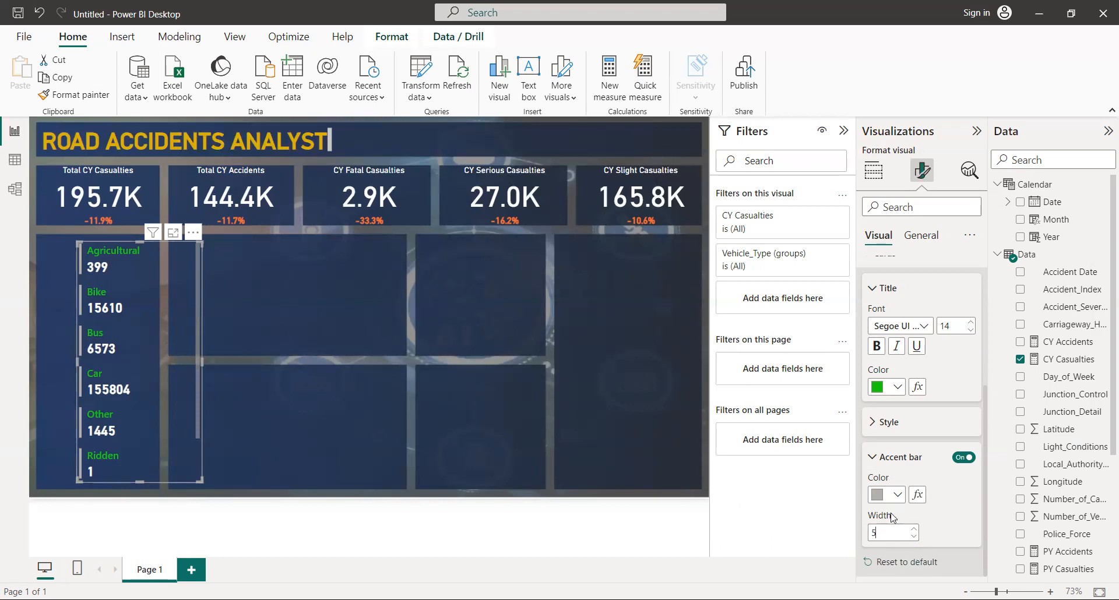
pyautogui.click(884, 537)
pyautogui.press('BackSpace')
pyautogui.write('3')
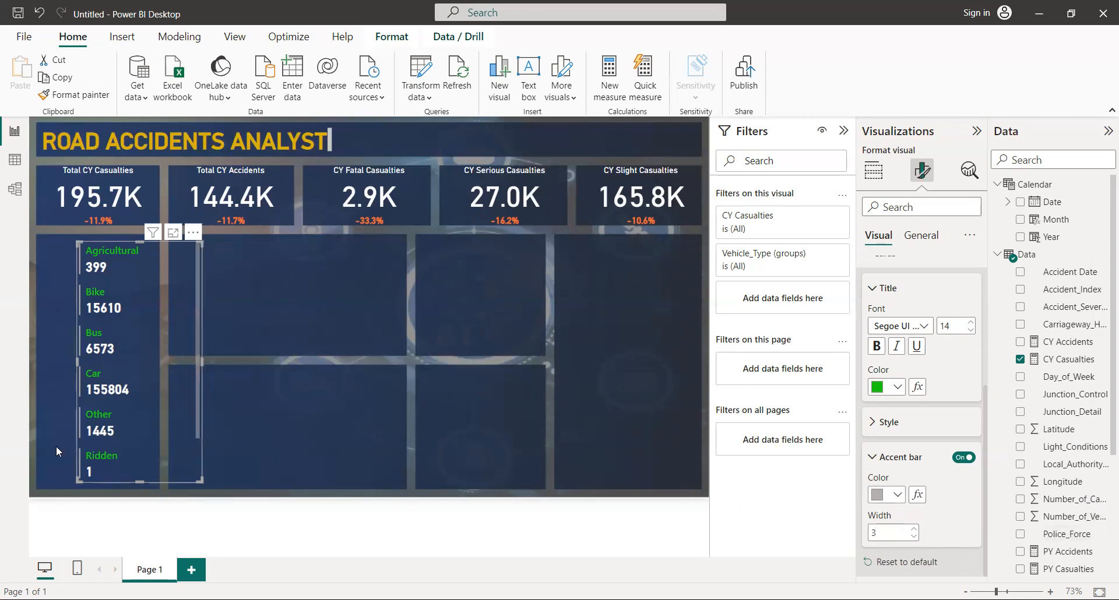
# Step: Narrow the multi-row card from its right edge so it fits inside the dark panel below Total CY Casualties
pyautogui.click(324, 439)
pyautogui.click(175, 393)
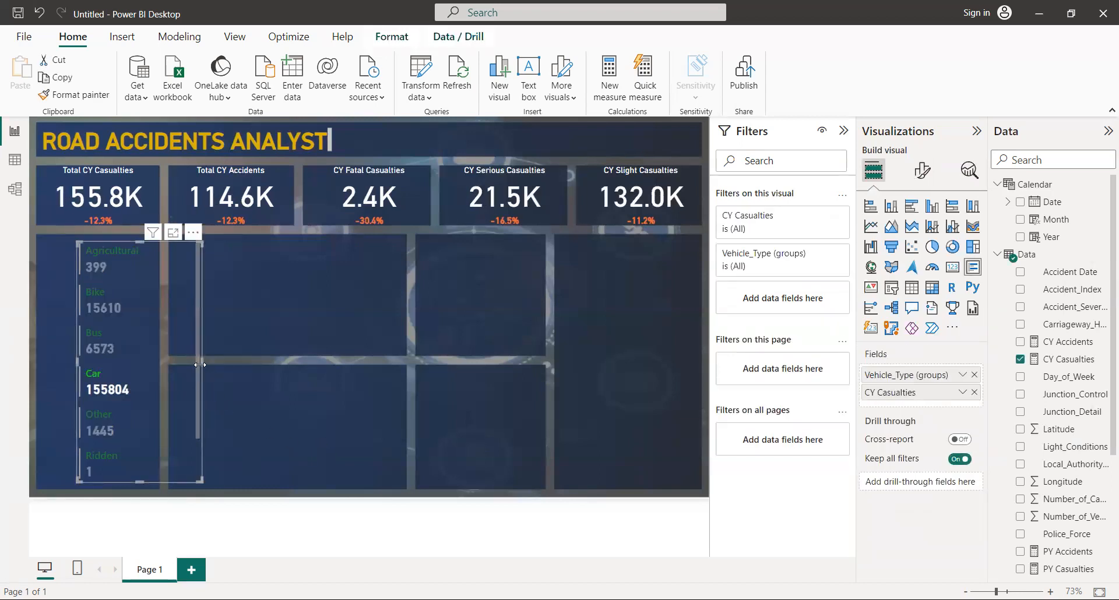
pyautogui.moveTo(200, 364); pyautogui.dragTo(144, 369)
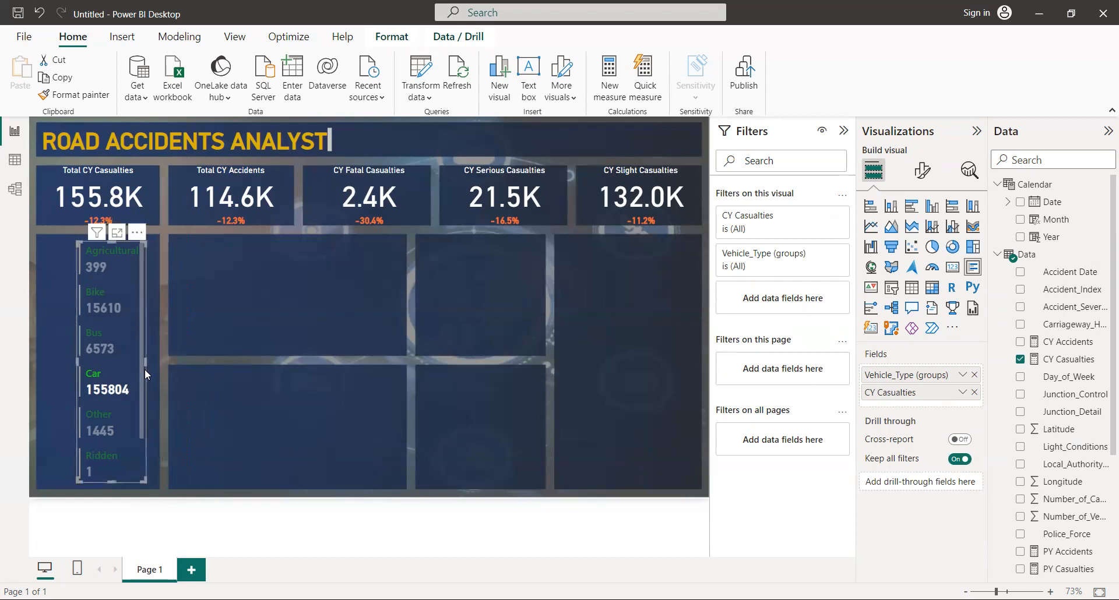
pyautogui.click(270, 411)
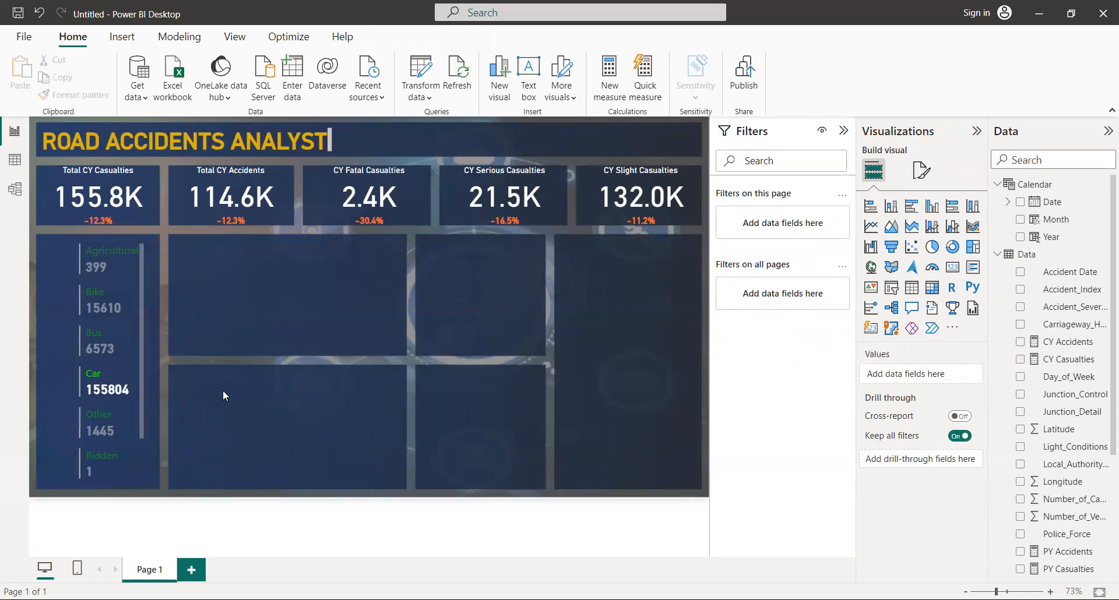
pyautogui.doubleClick(279, 301)
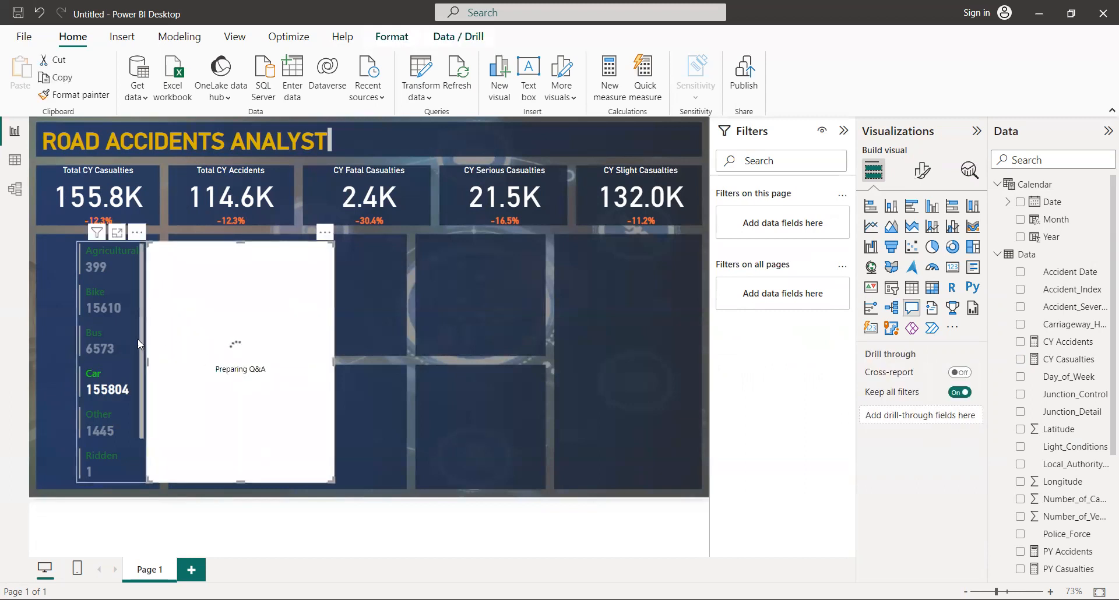
pyautogui.click(119, 337)
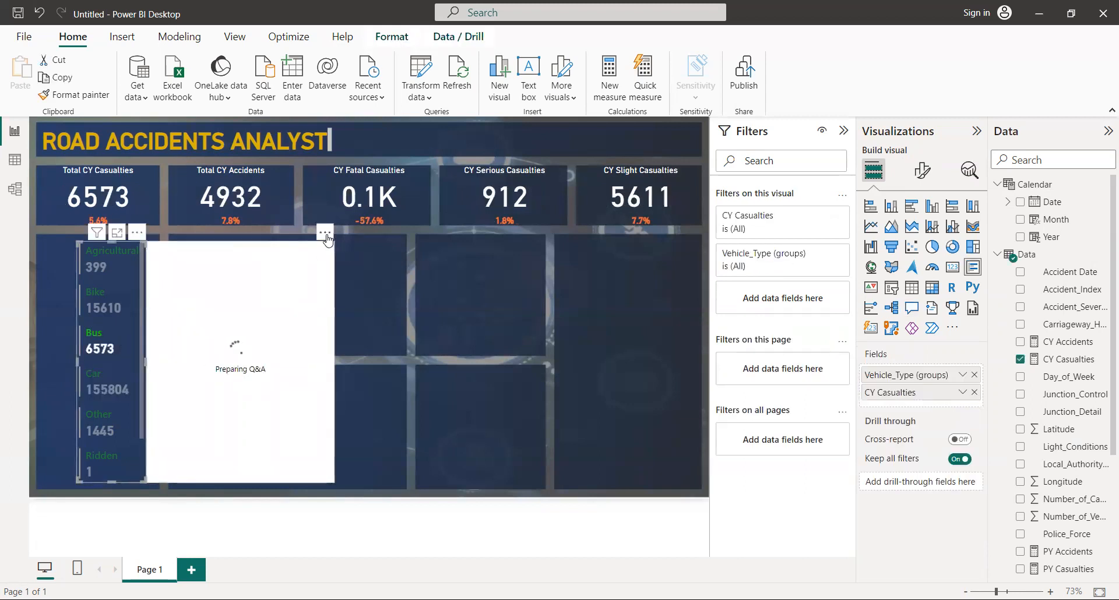
pyautogui.click(325, 234)
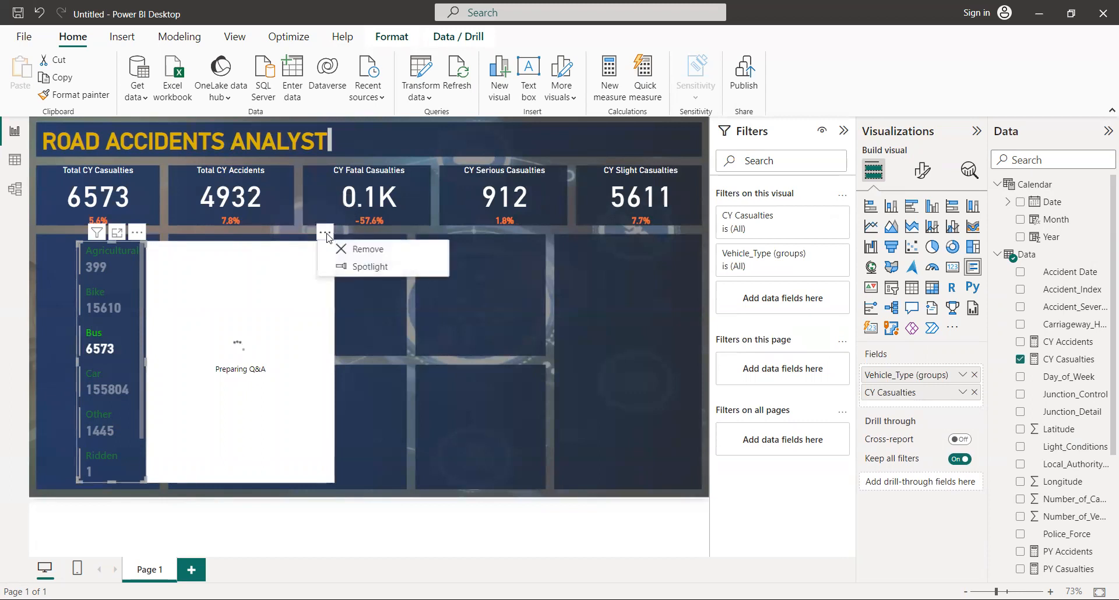
pyautogui.click(365, 250)
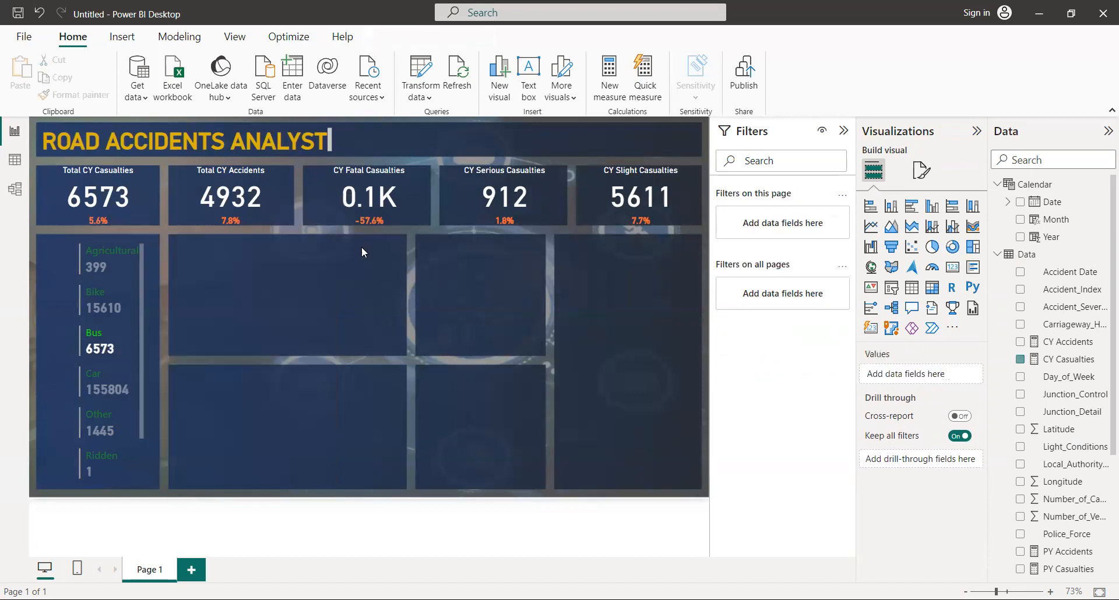
# Step: Shift the multi-row card toward the right side of its panel and narrow it further
pyautogui.click(115, 361)
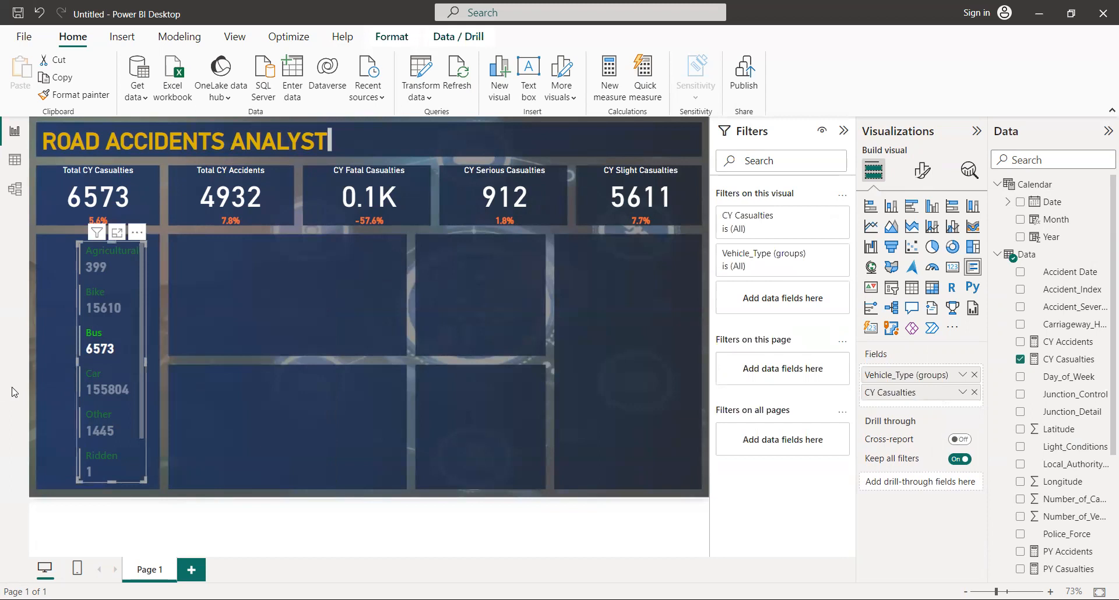
pyautogui.moveTo(99, 380); pyautogui.dragTo(116, 378)
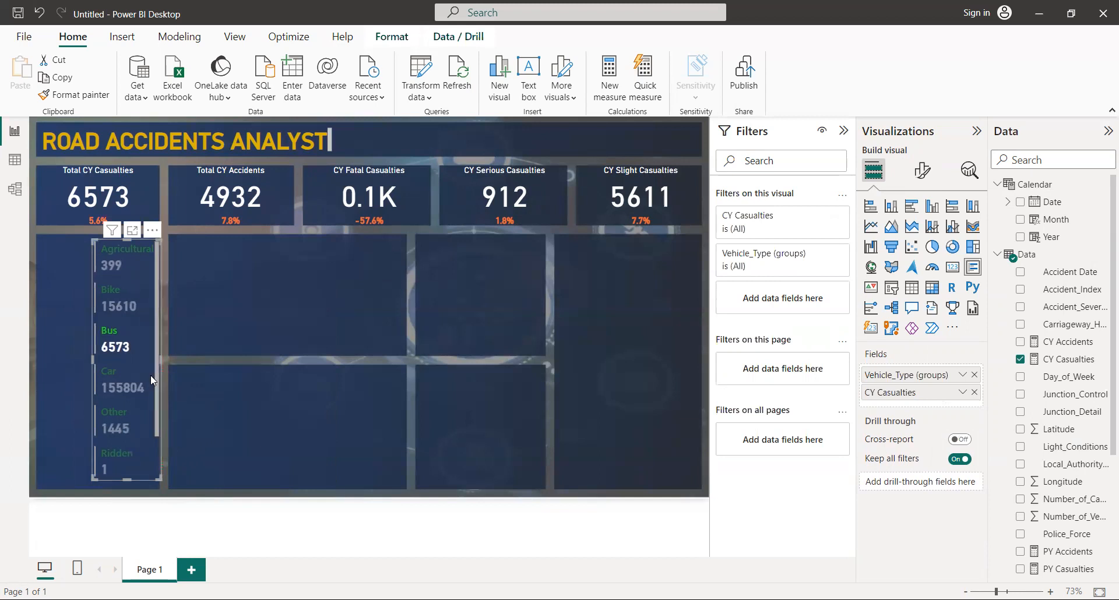
pyautogui.moveTo(162, 361); pyautogui.dragTo(129, 366)
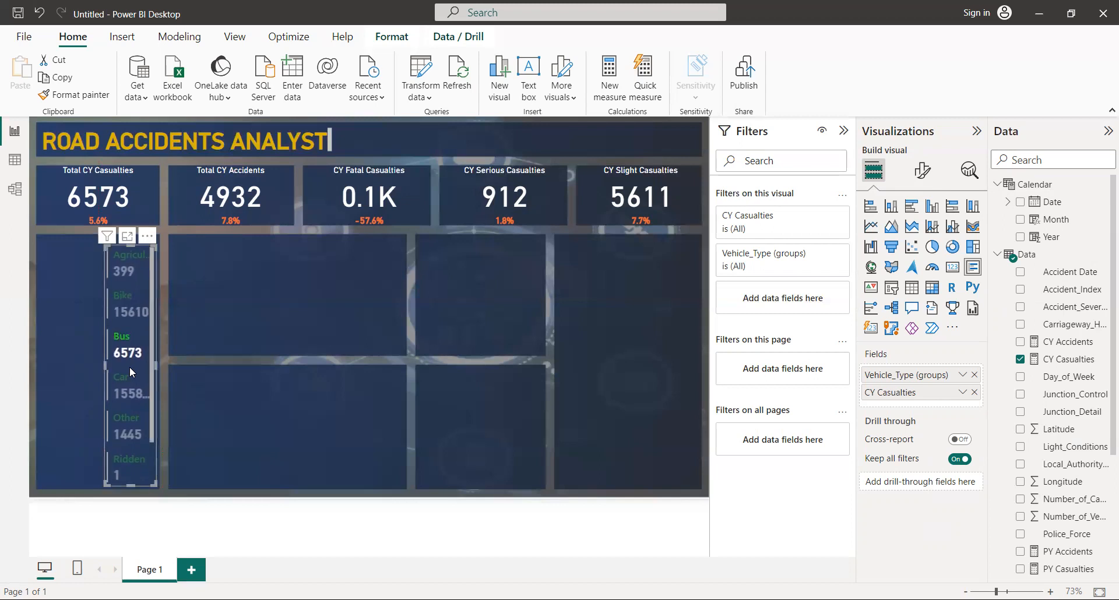
# Step: Cross-filter the KPI cards by the Agricultural, Other and Car entries of the multi-row card in turn
pyautogui.click(340, 379)
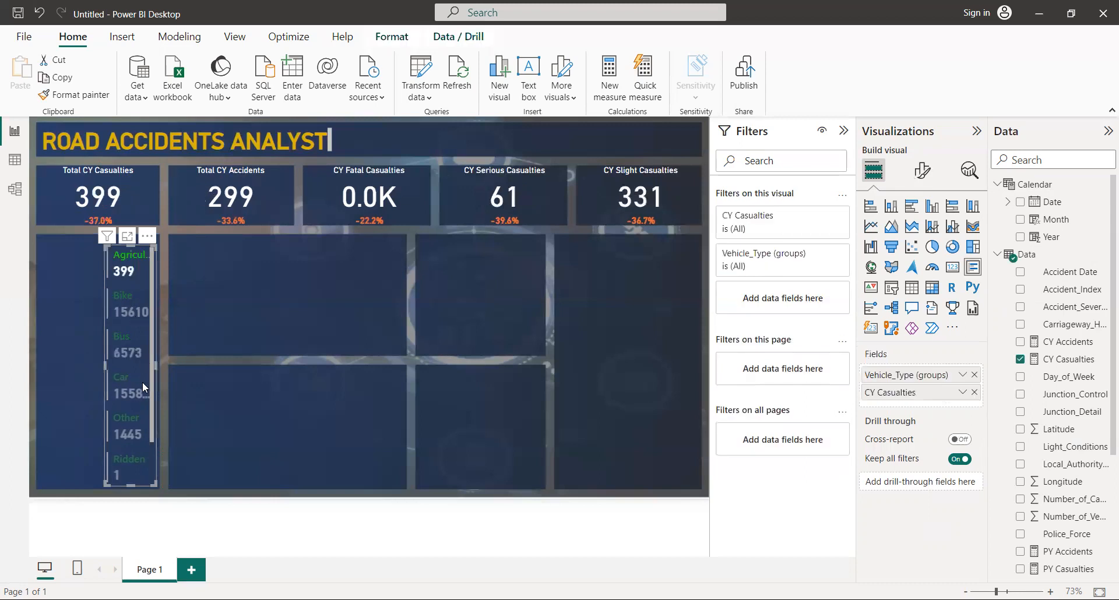
pyautogui.click(133, 432)
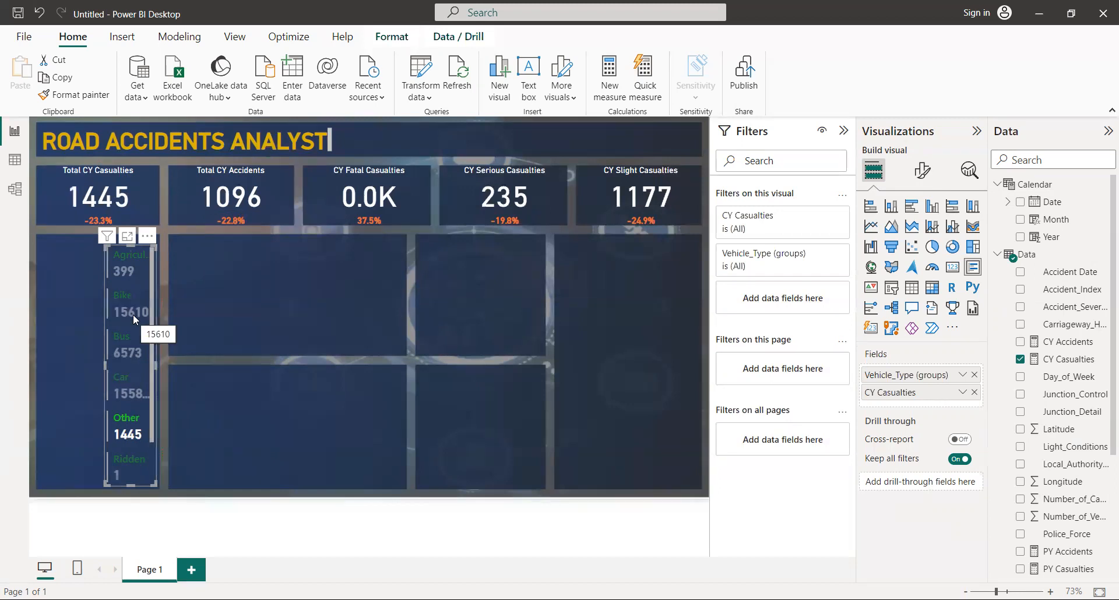
pyautogui.click(126, 380)
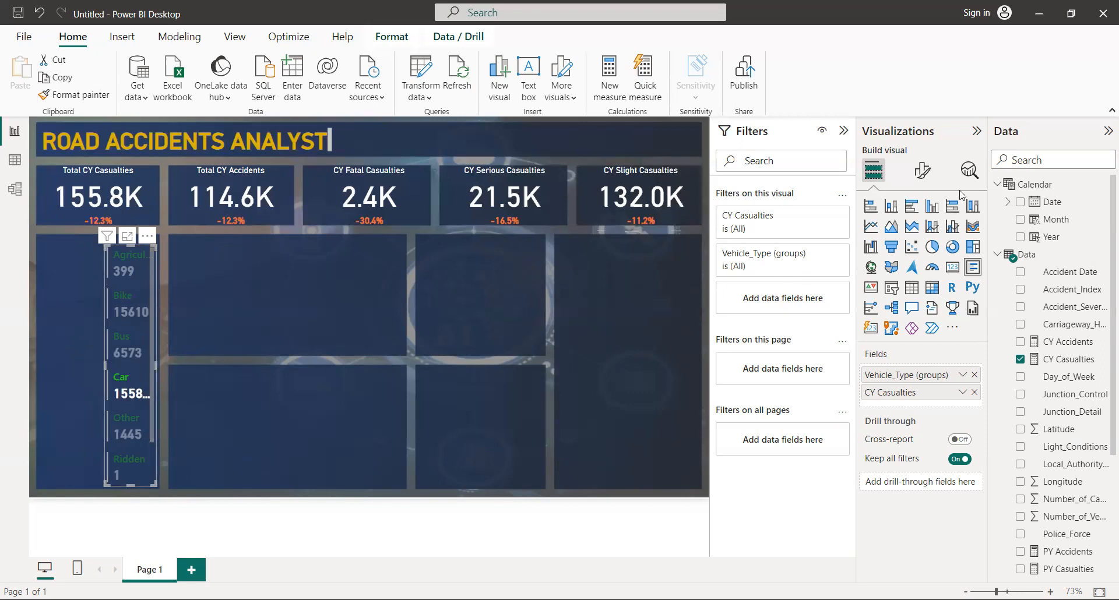
# Step: Examine the multi-row card's title and style options for its cards, plus its general effects settings
pyautogui.click(922, 172)
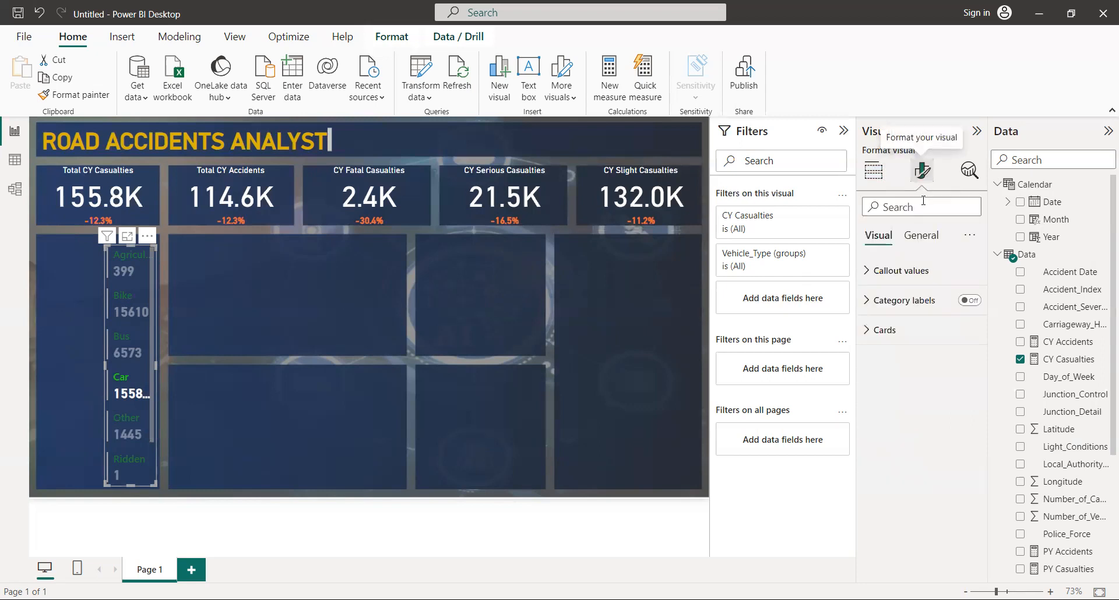
pyautogui.click(896, 343)
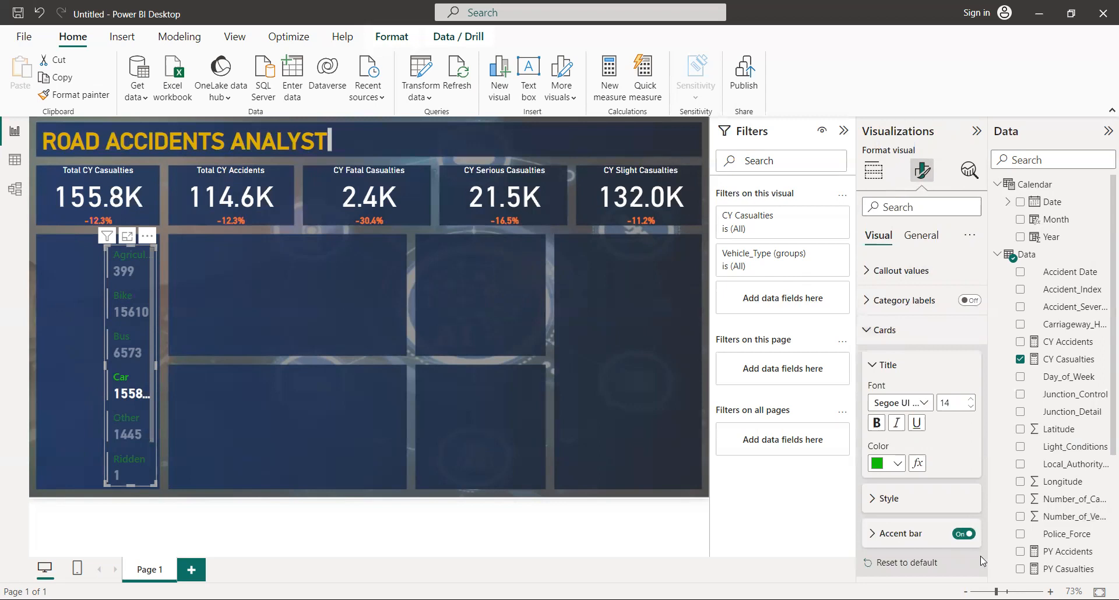
pyautogui.click(874, 501)
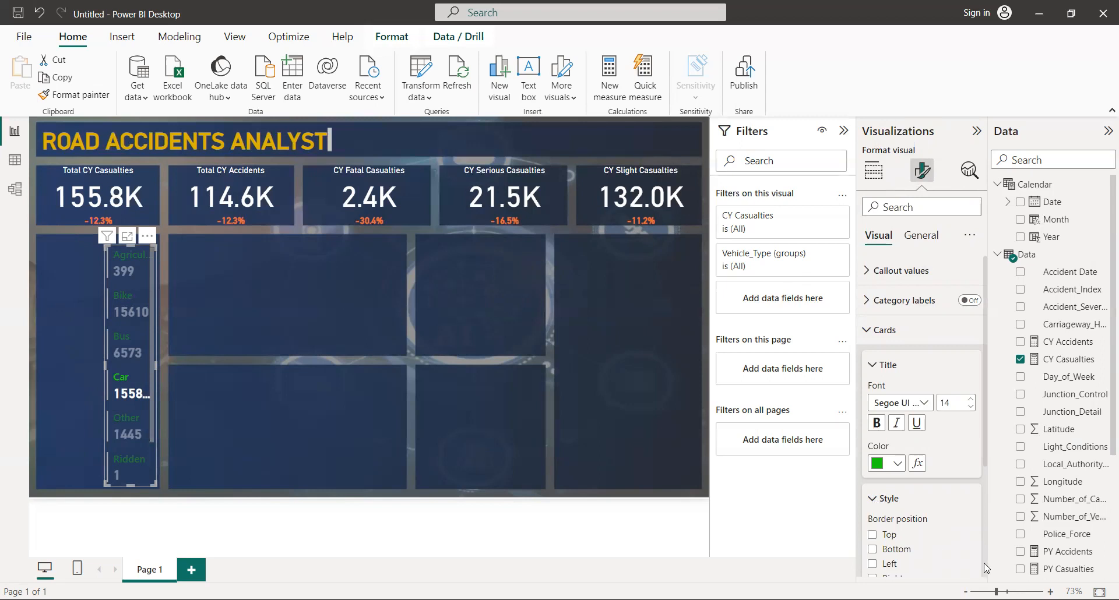
pyautogui.scroll(-3, 984, 563)
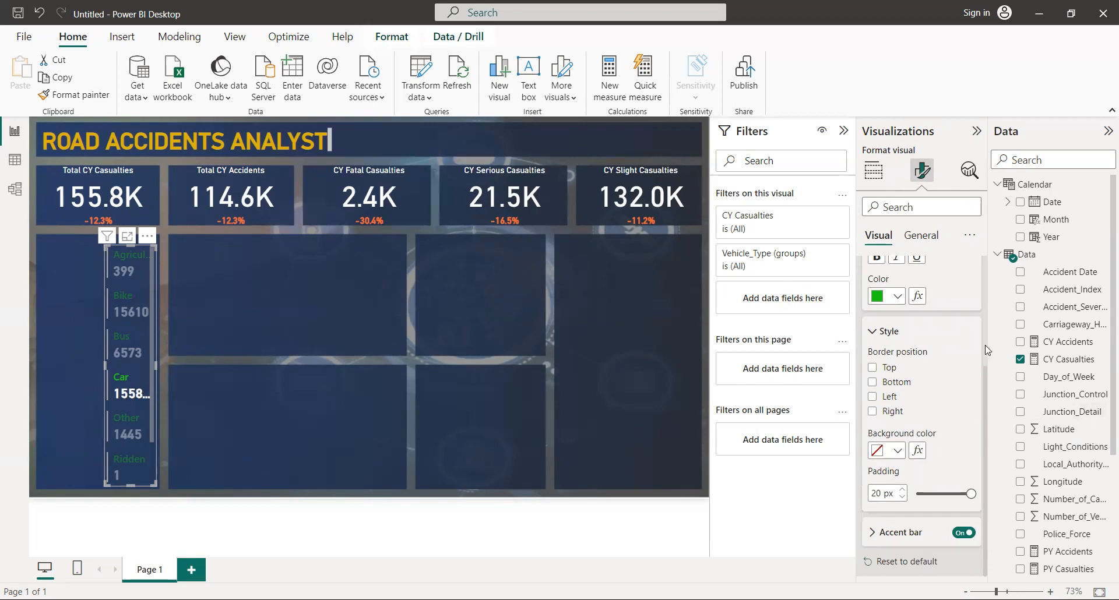
pyautogui.scroll(3, 984, 341)
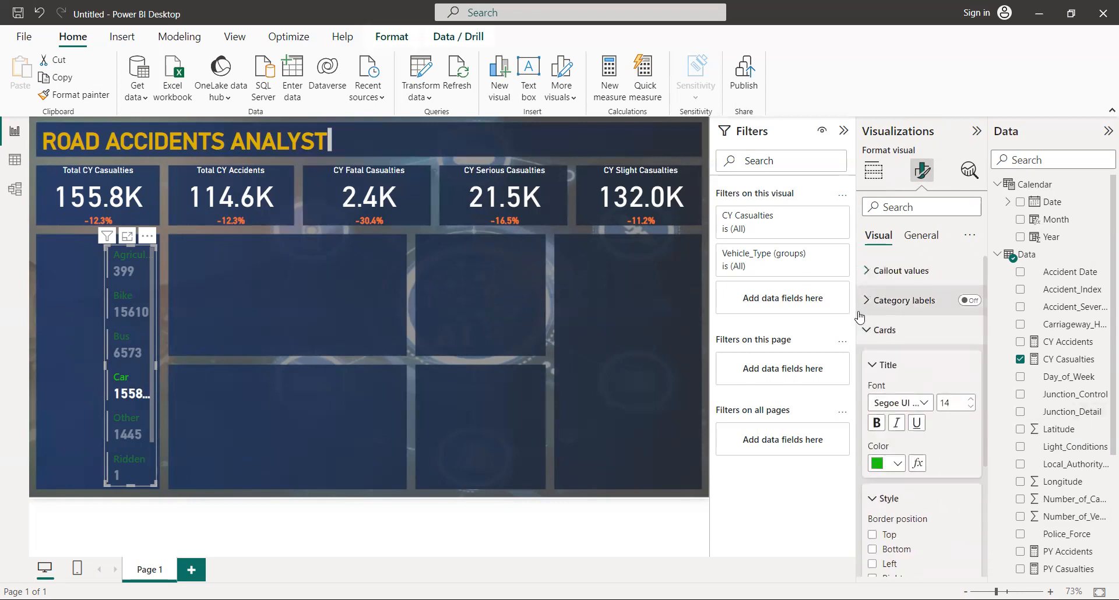
pyautogui.click(876, 366)
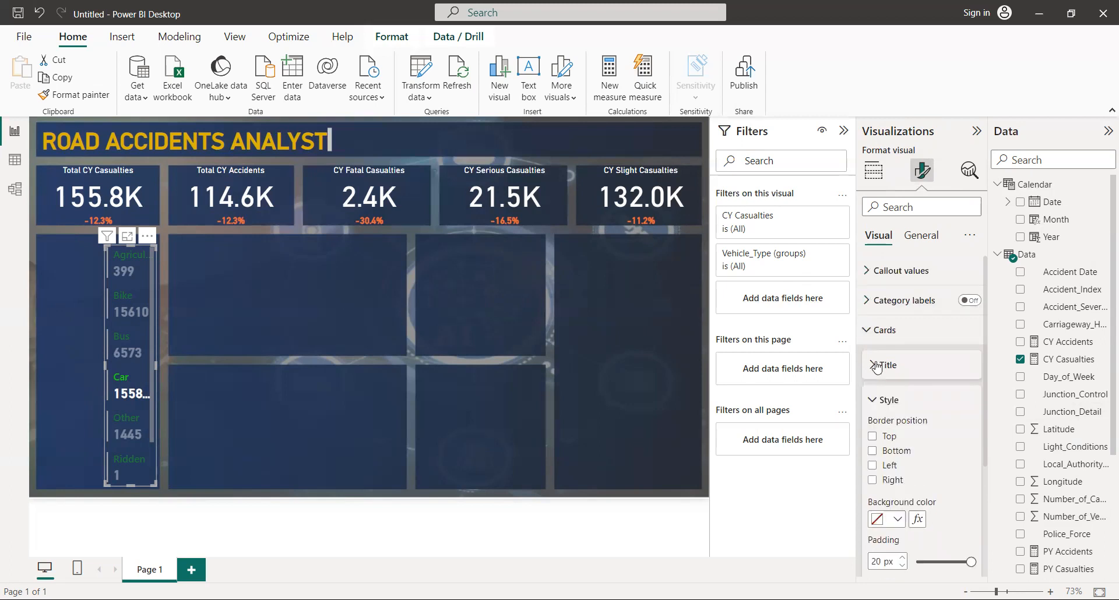
pyautogui.click(877, 367)
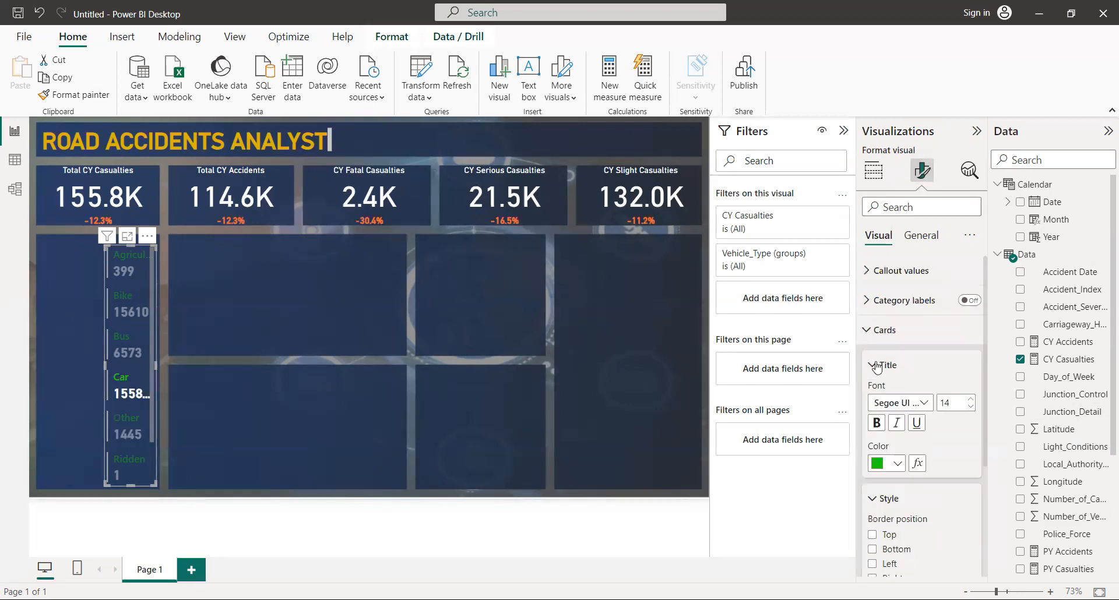
pyautogui.click(877, 366)
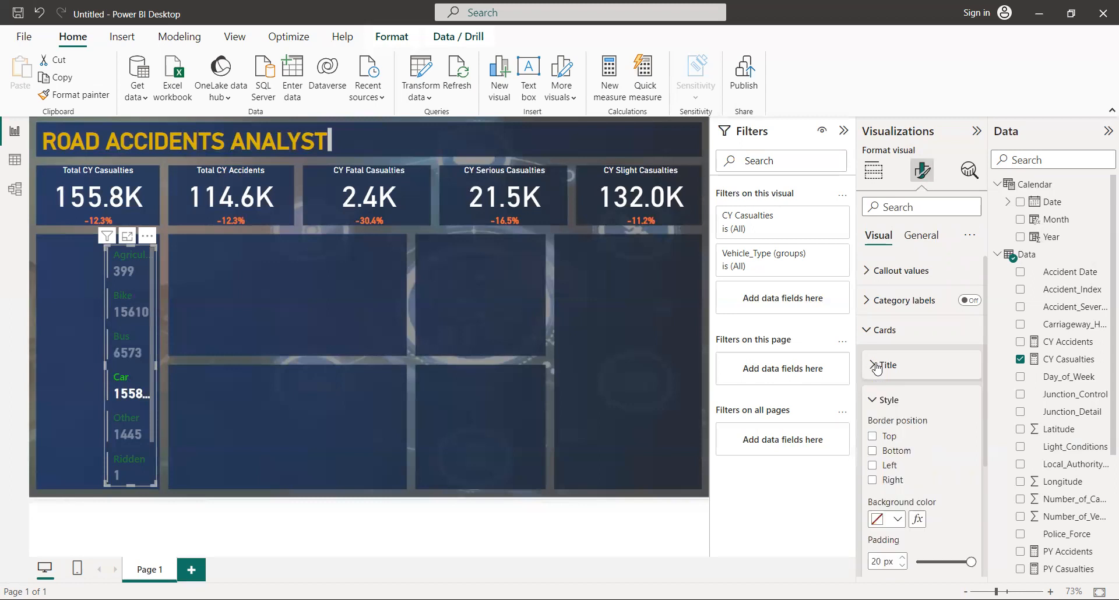
pyautogui.click(875, 401)
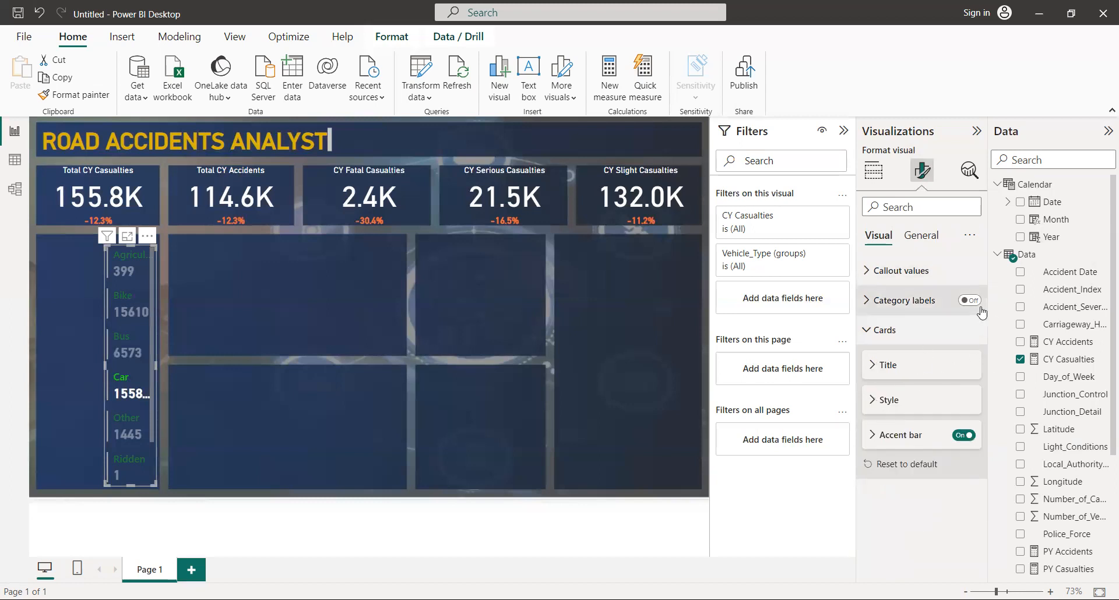
pyautogui.click(922, 235)
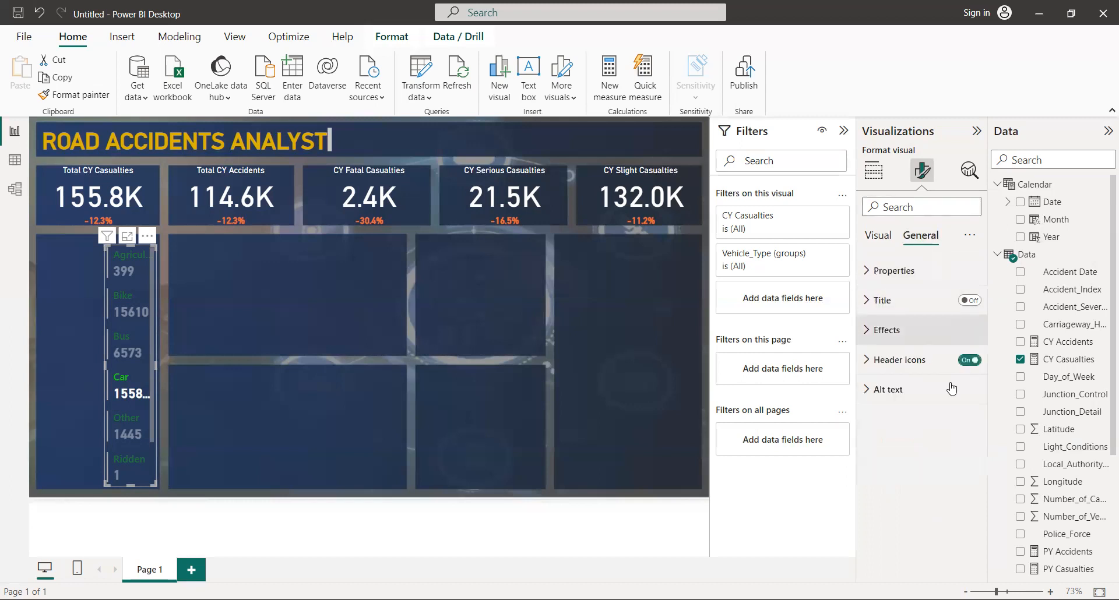
pyautogui.click(886, 331)
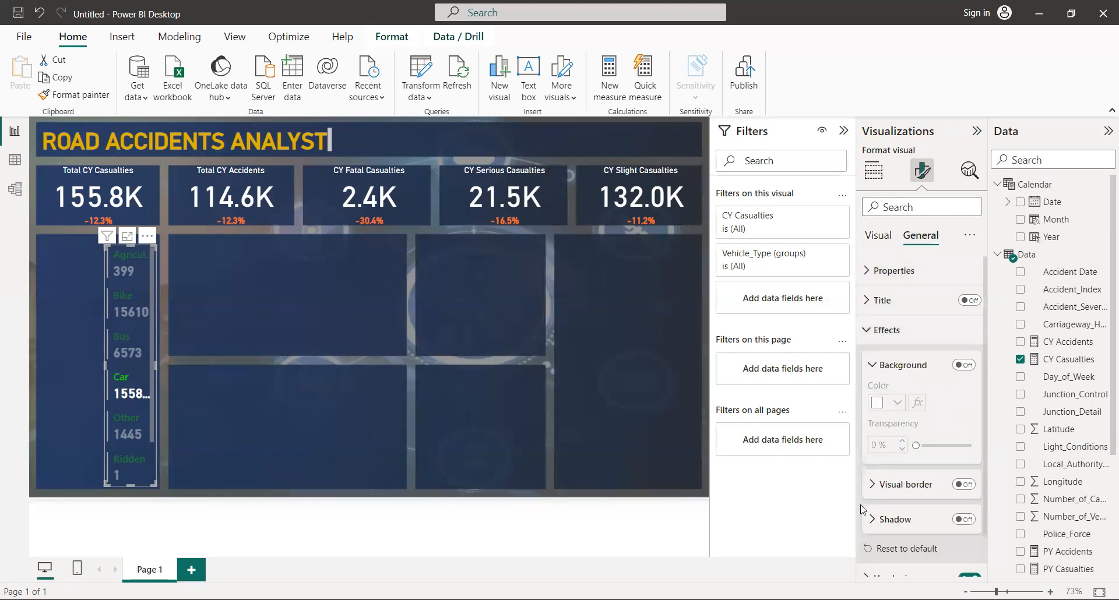
pyautogui.click(877, 236)
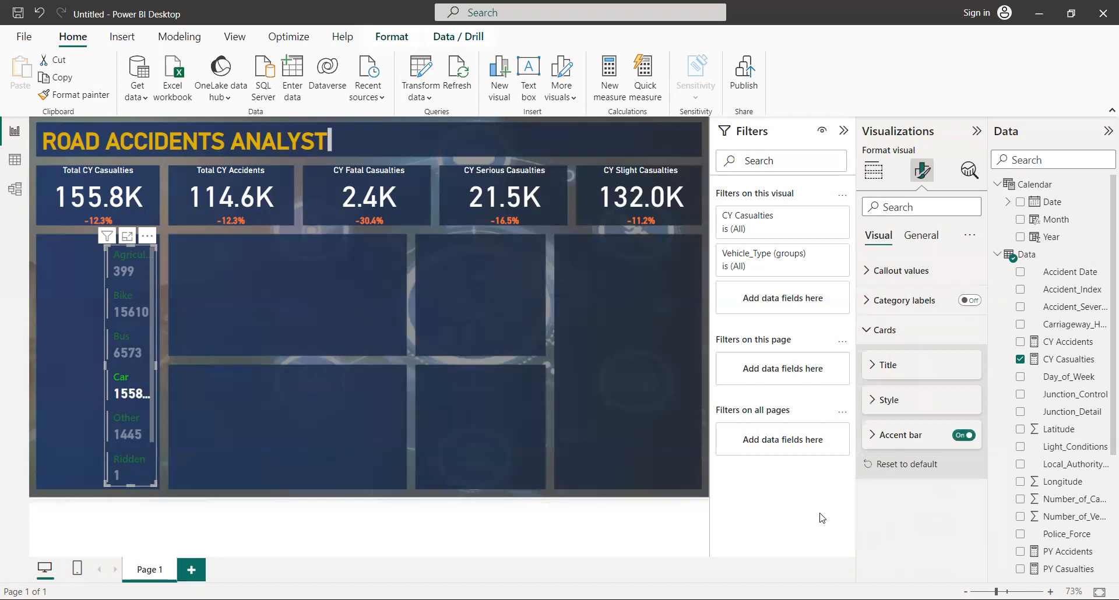